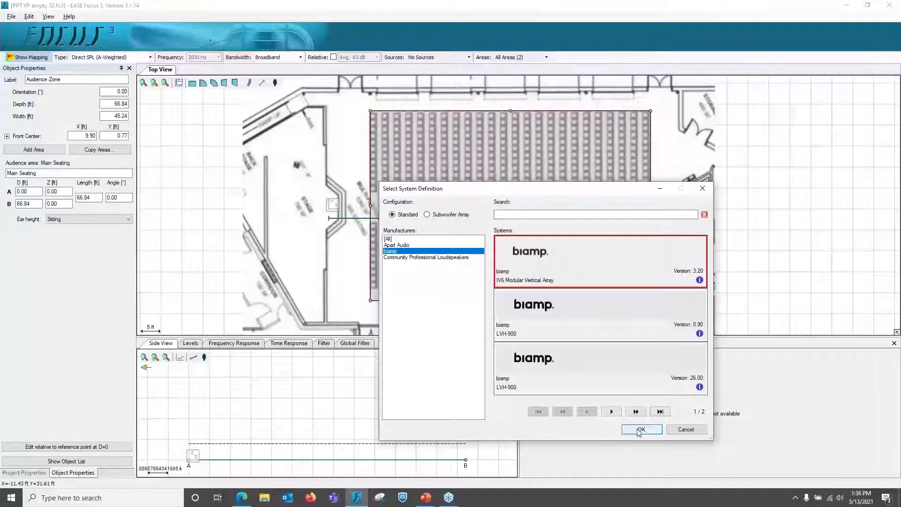
Insert biamp's IV6 Modular Vertical Array at the front centre of the stage and hide the SPL mapping
click(641, 430)
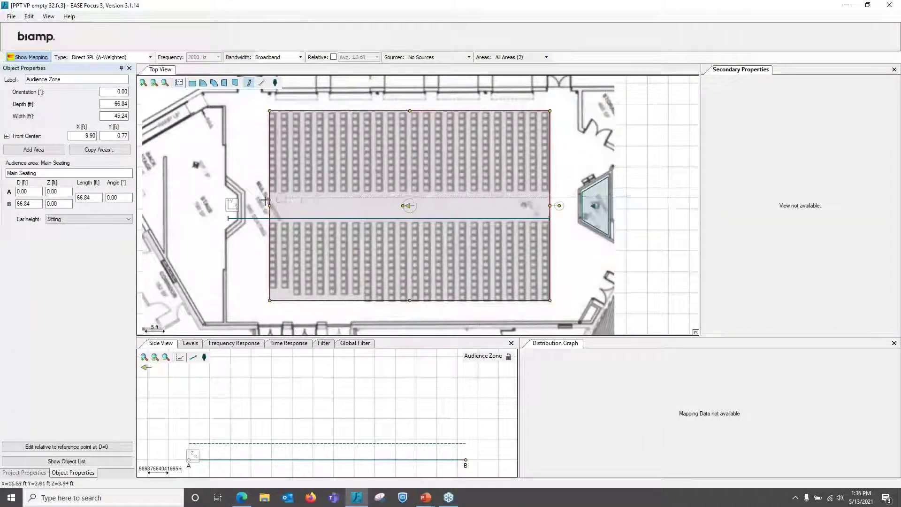
click(228, 206)
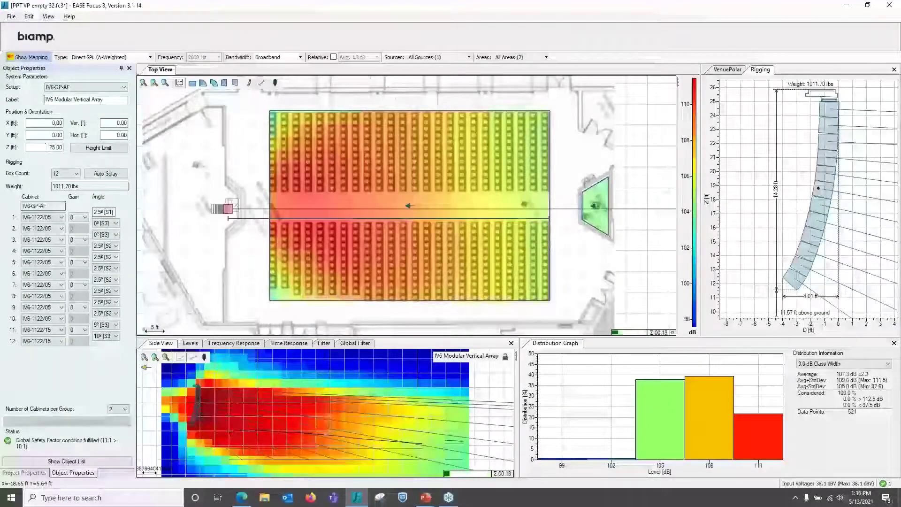
click(26, 57)
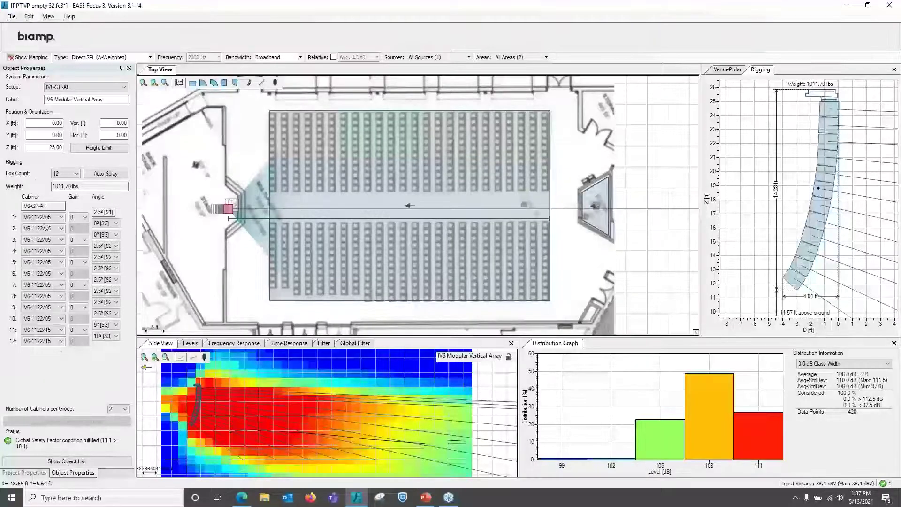
Set the vertical array's Z height to 27 ft
click(44, 147)
double_click(45, 148)
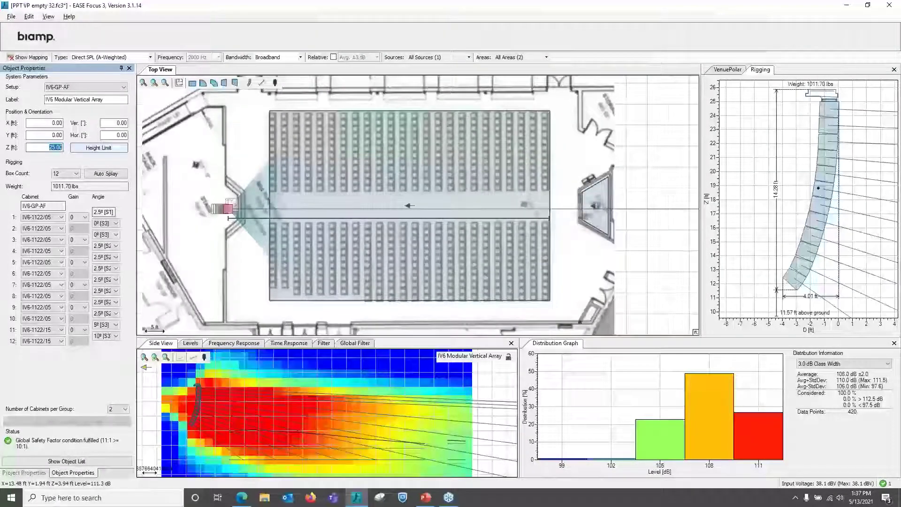
text(2)
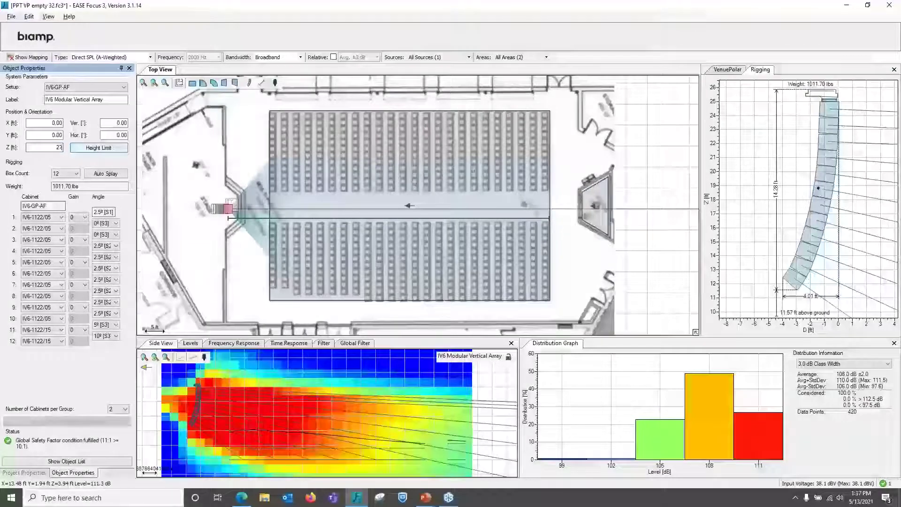
text(7)
key(Return)
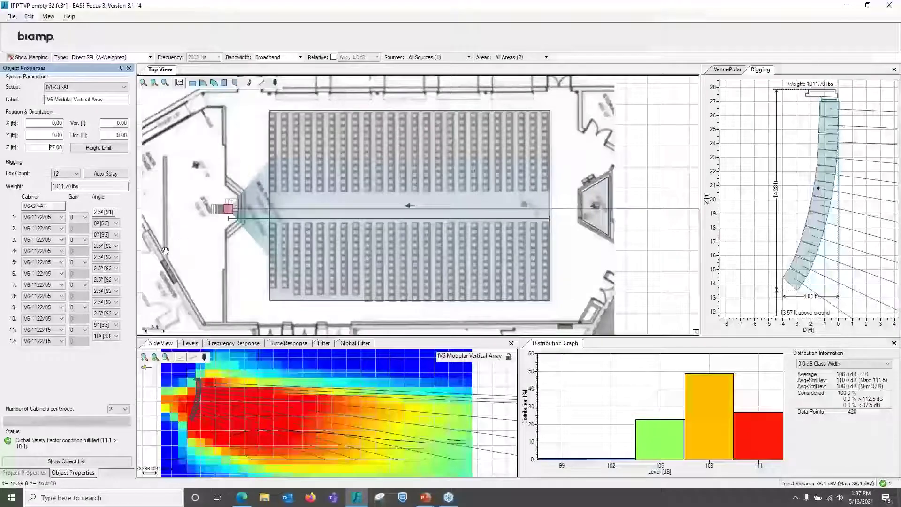
Calculate the VenuePolar array for Main Seating with a 97 dBA minimum target SPL and transfer the recommended configuration to EF3
click(728, 71)
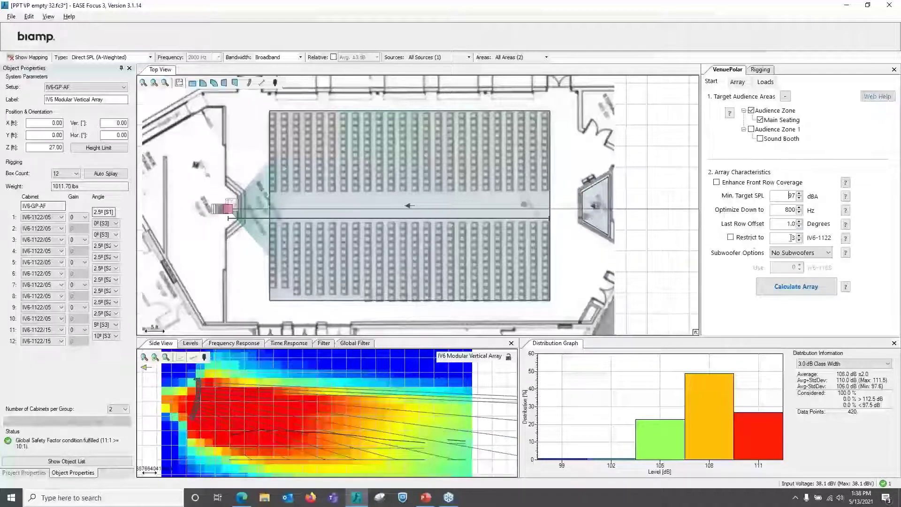
click(796, 289)
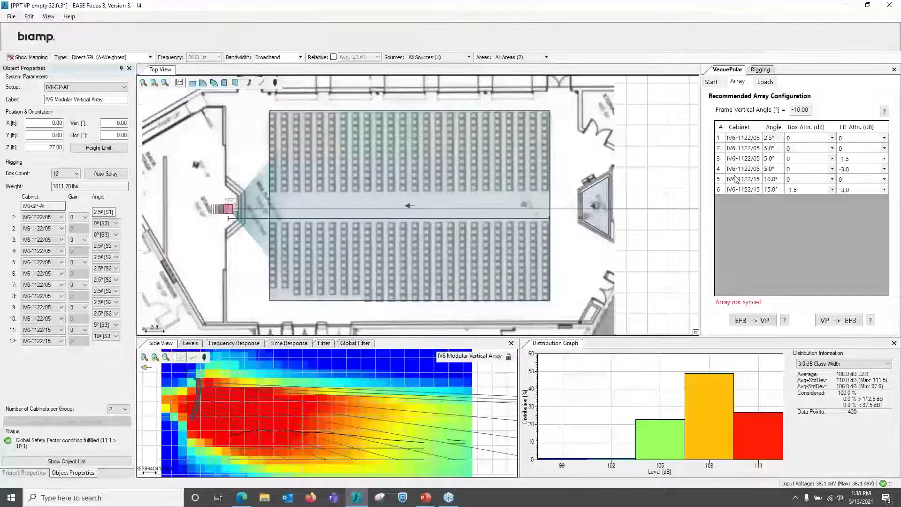
click(835, 322)
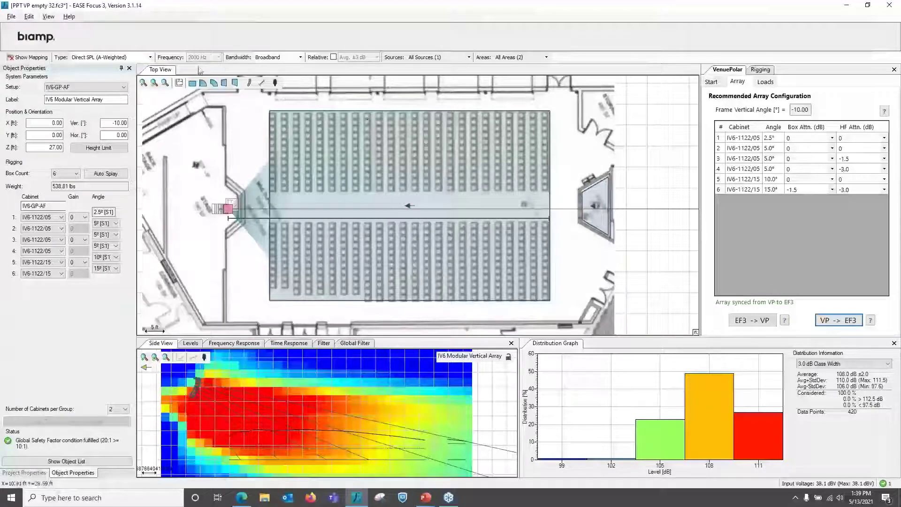
Set the mapping bandwidth to 3 Octaves, show the direct SPL mapping, and check the tallest bar in the distribution graph
click(300, 58)
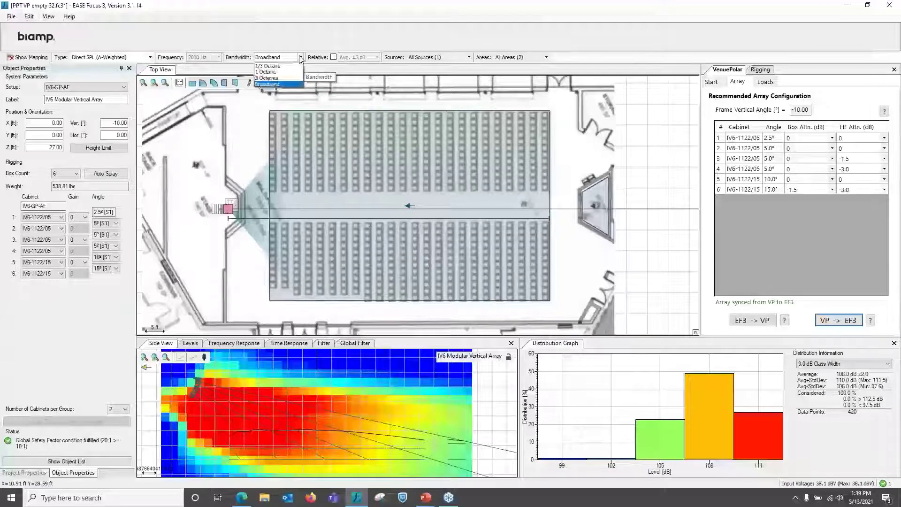
click(267, 78)
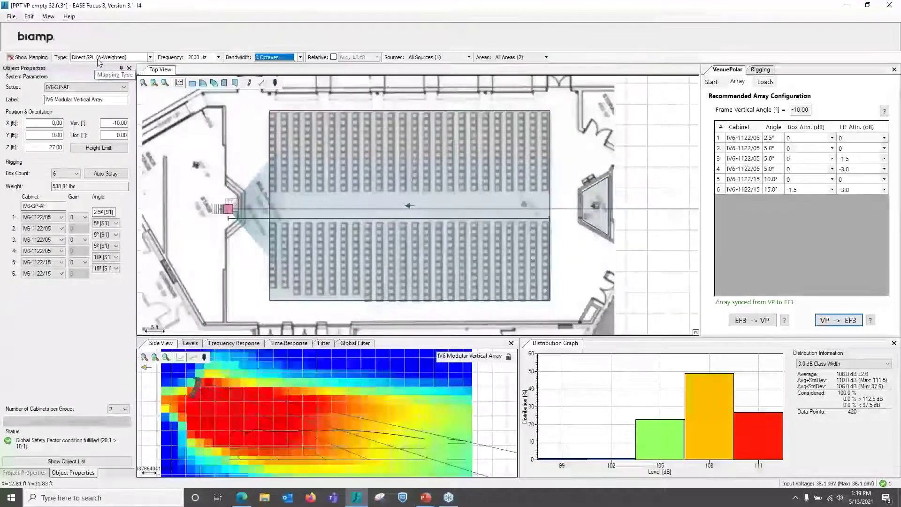
click(31, 57)
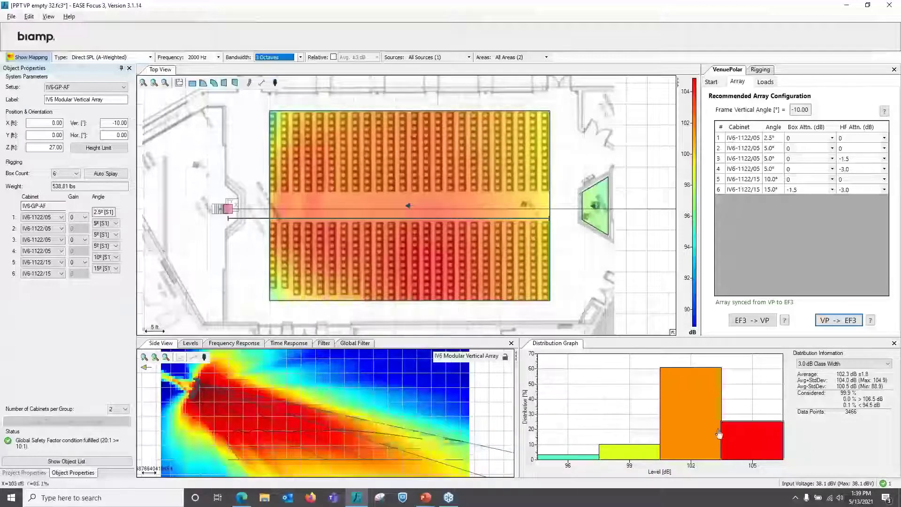
click(685, 414)
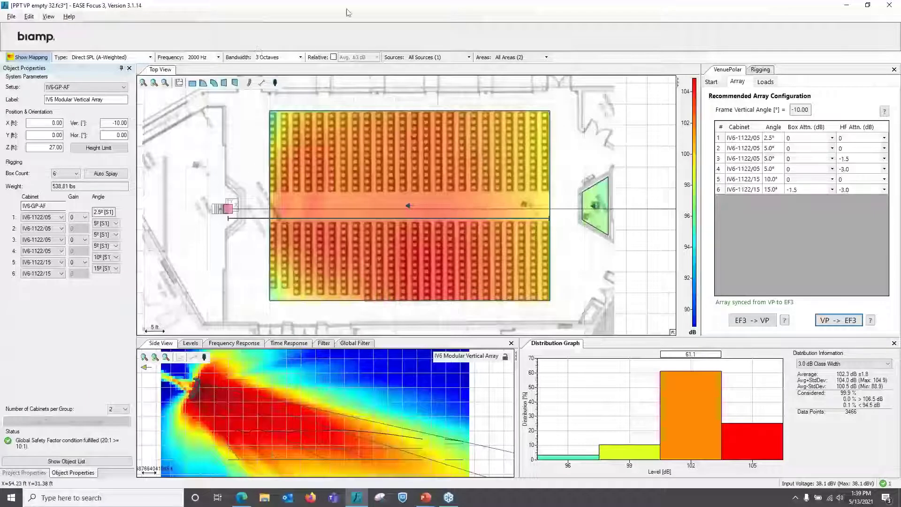
Turn on relative mapping and compare seating coverage at Avg. ±2 dB and Avg. ±3 dB
click(333, 57)
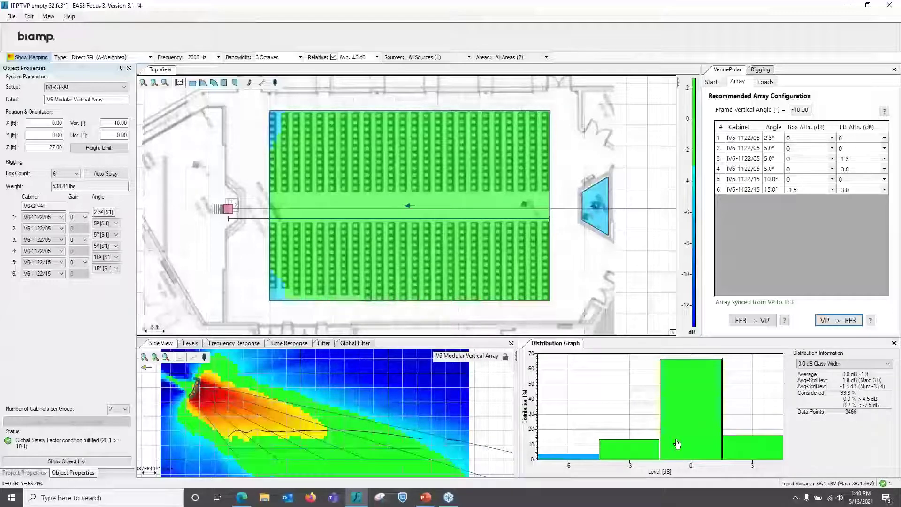
click(376, 57)
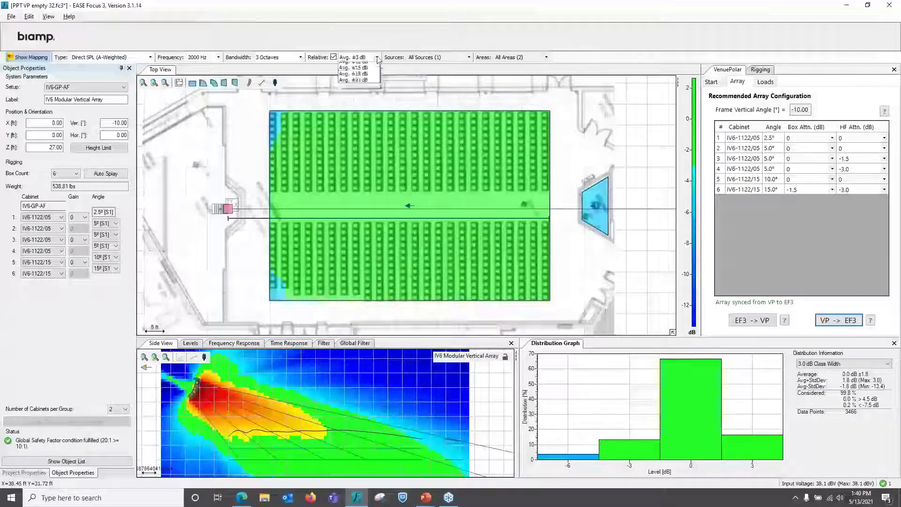
click(374, 72)
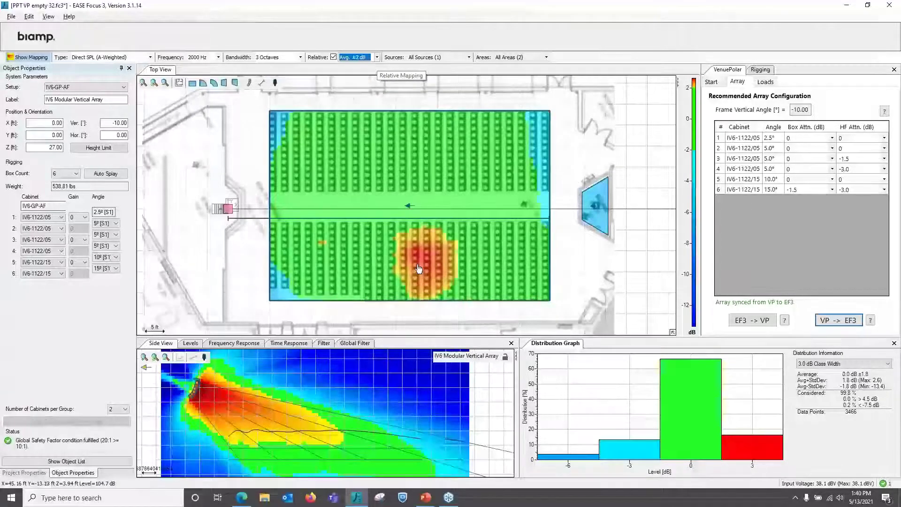
click(376, 57)
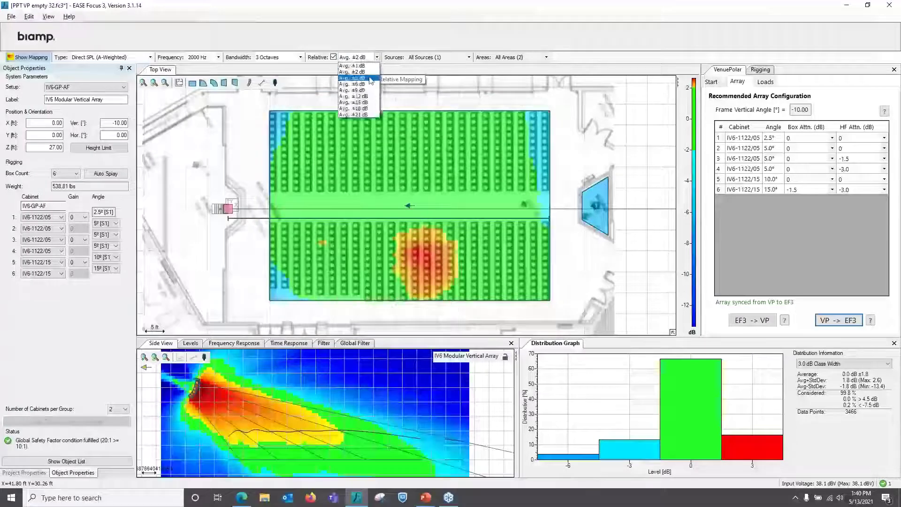
click(370, 78)
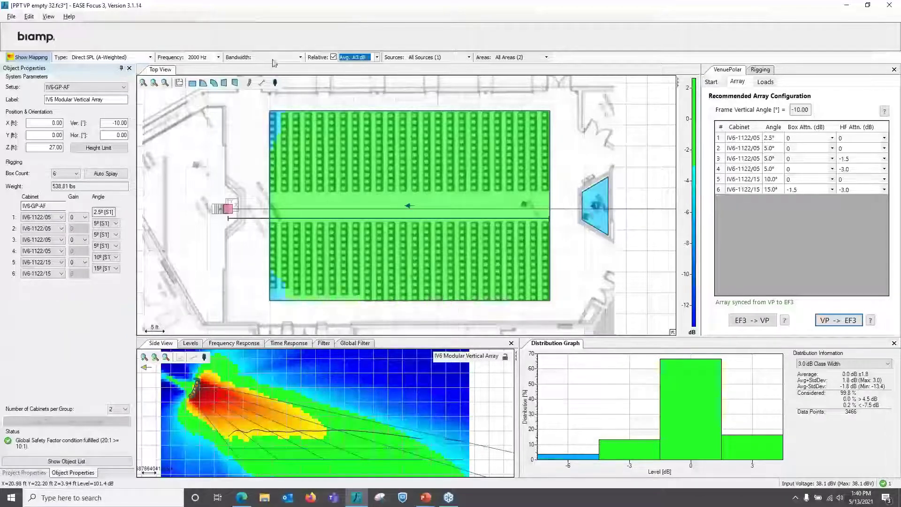
Map the coverage at a frequency of 4000 Hz, and switch the mapping bandwidth to Broadband
click(217, 57)
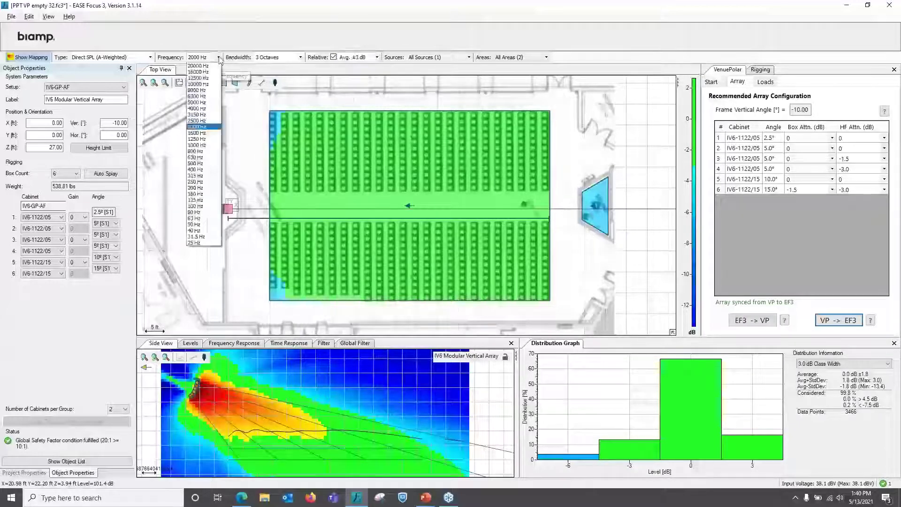
click(210, 110)
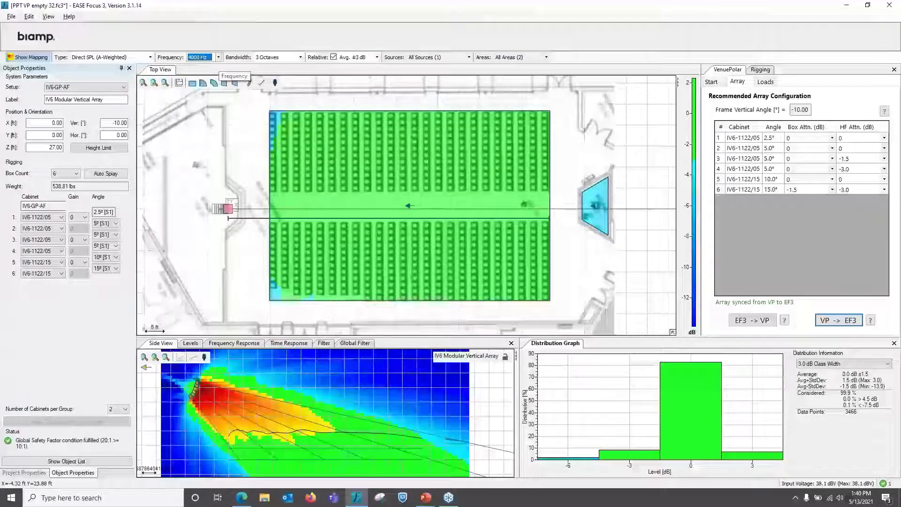
click(299, 57)
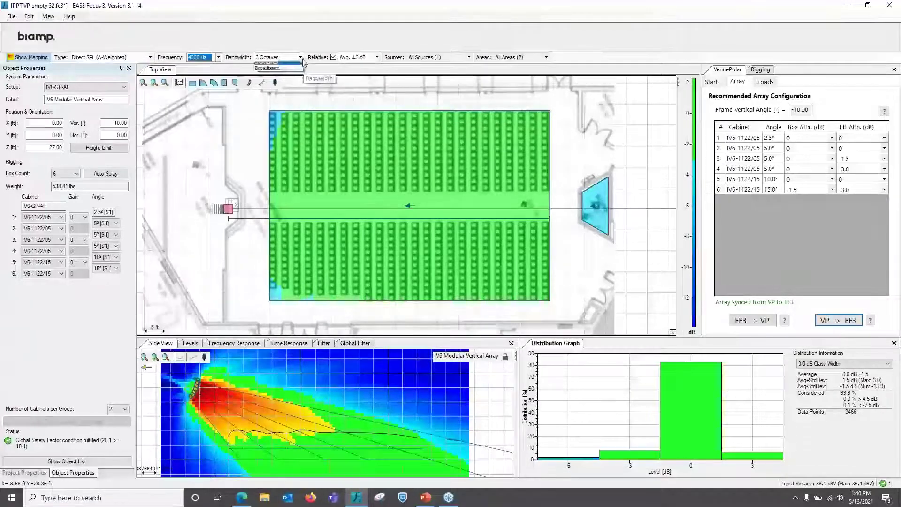
click(285, 85)
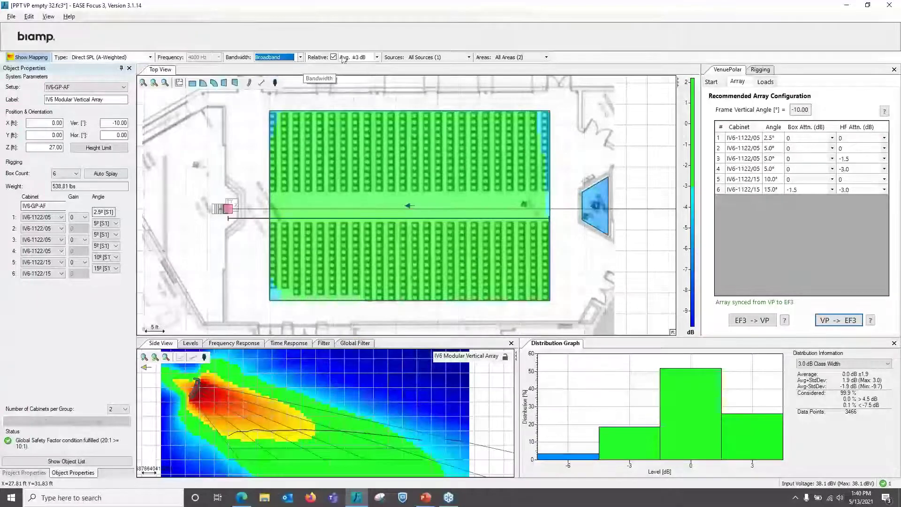
View the broadband coverage relative to Avg. ±2 dB and turn relative mapping off
click(376, 57)
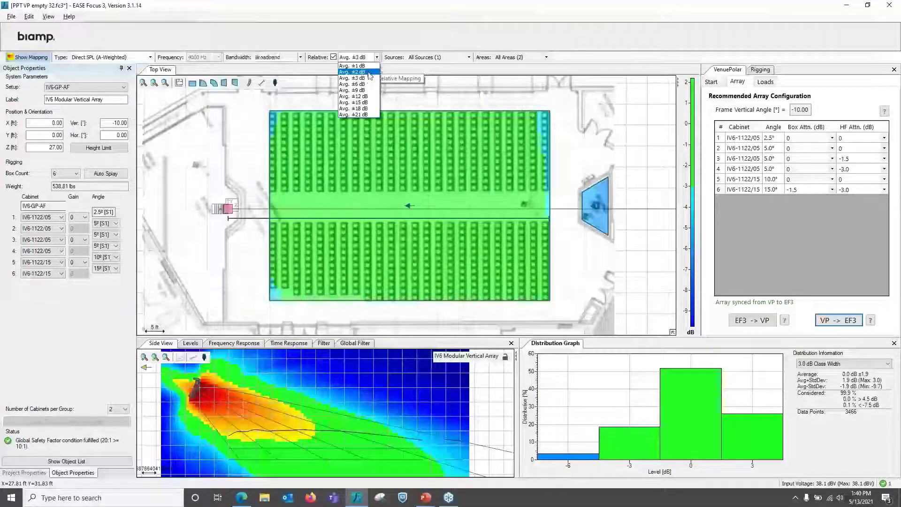
click(369, 73)
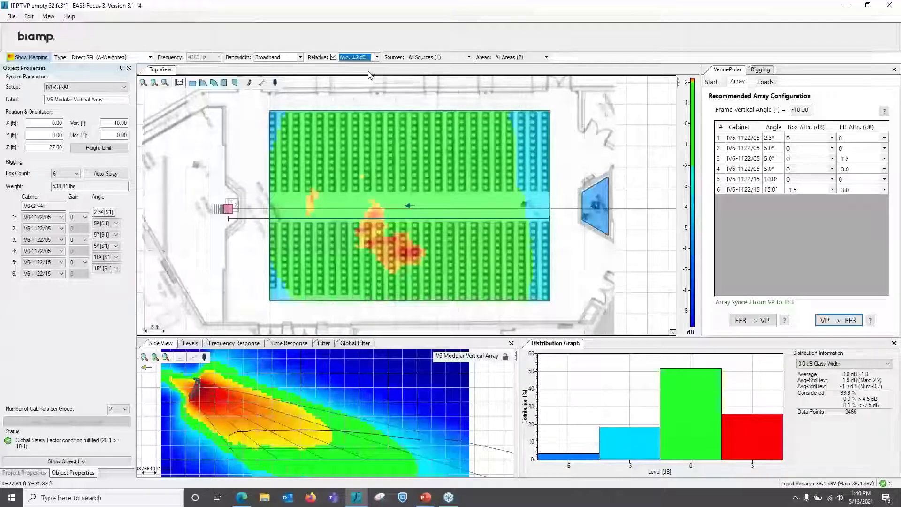
click(333, 57)
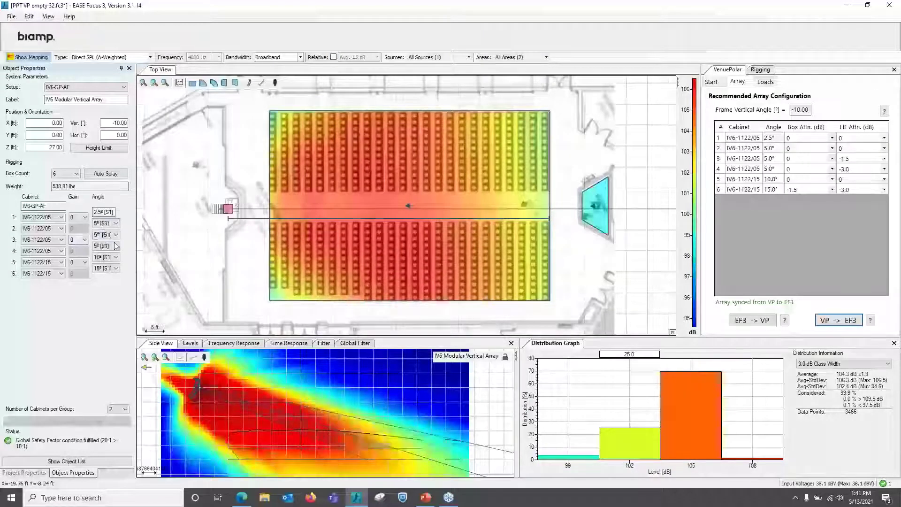
Inspect the array's rigging drawing and change the rigging setup to IV6-LAF-PBB
click(760, 70)
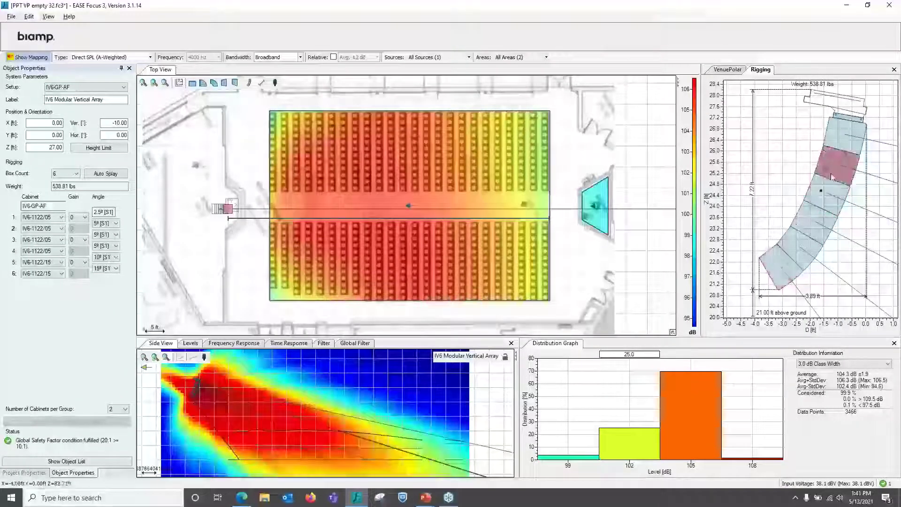
click(781, 265)
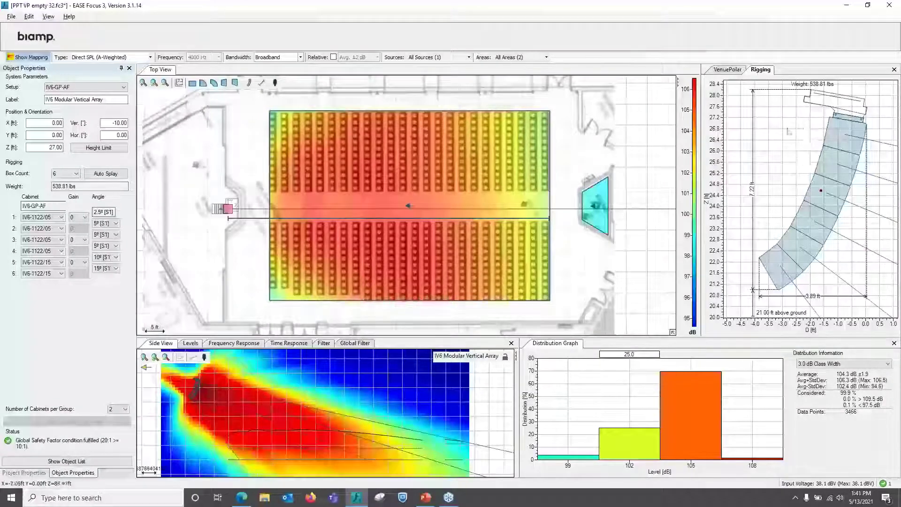
click(125, 87)
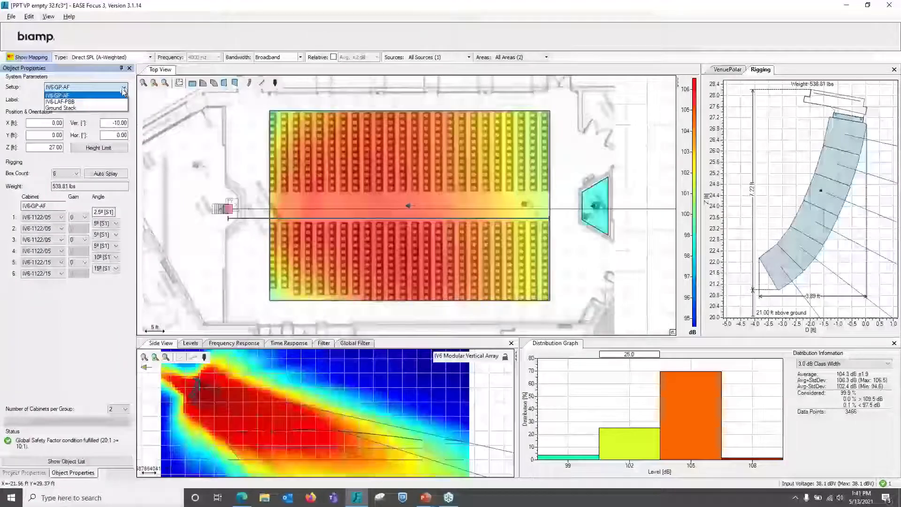
click(104, 102)
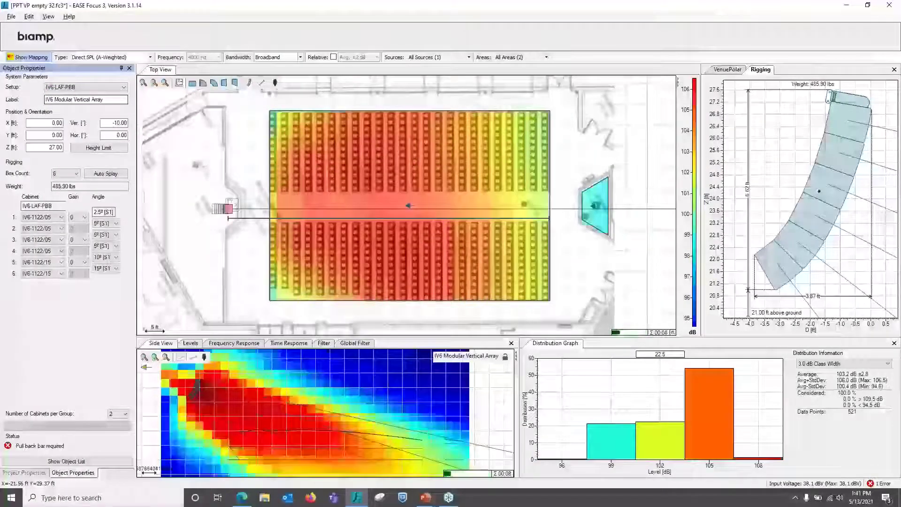
Sync the modified array from EF3 to VenuePolar, keeping the existing filters
click(726, 69)
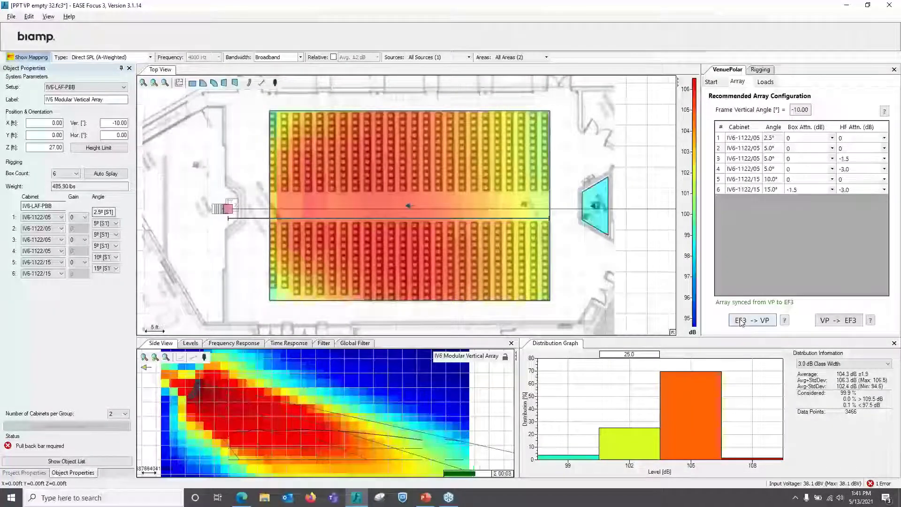
click(740, 321)
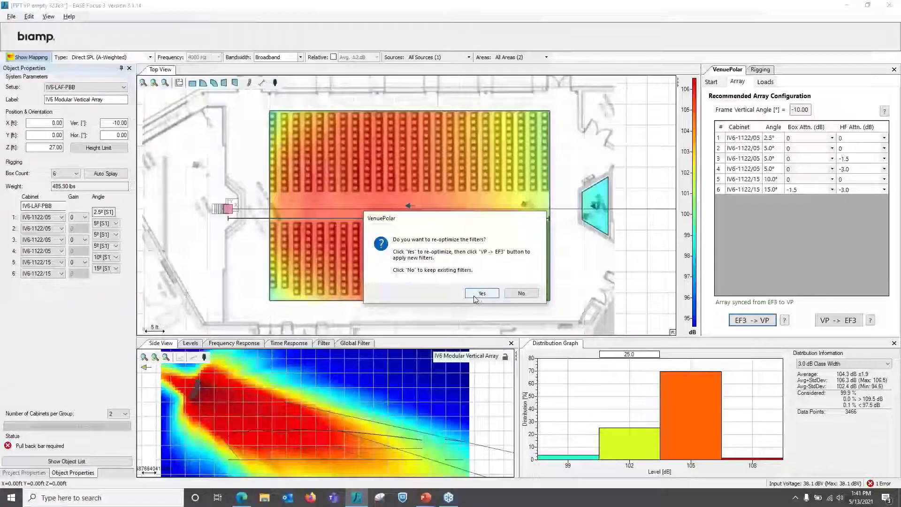
click(530, 295)
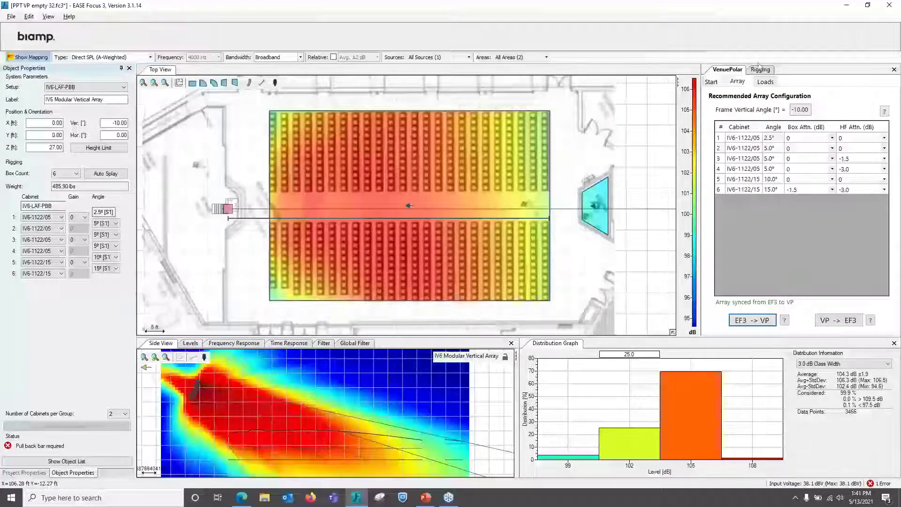
Inspect the cabinets and frame in the rigging drawing, and set the array's box count to 7
click(759, 69)
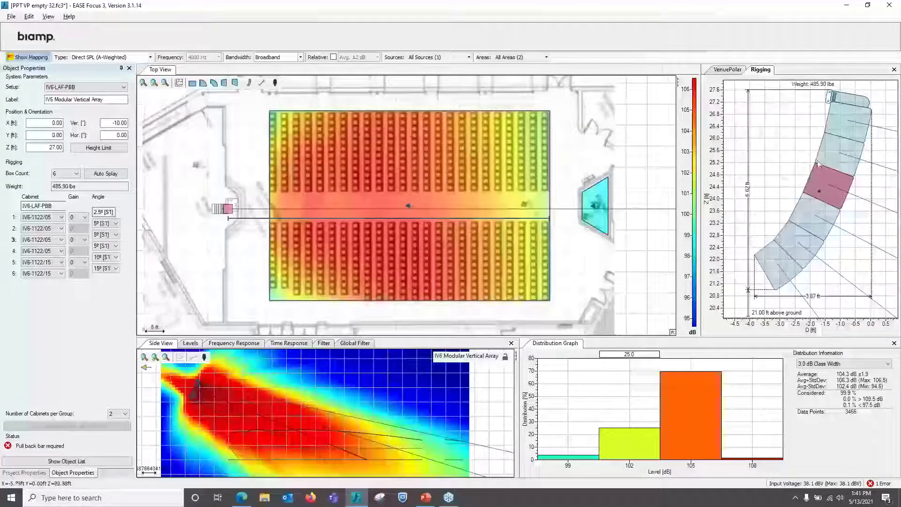
click(815, 139)
click(822, 97)
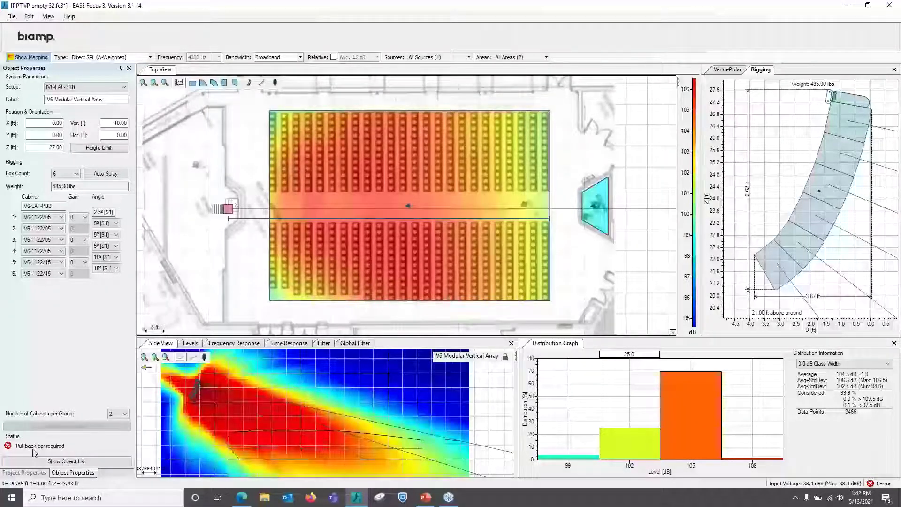
click(77, 174)
click(64, 218)
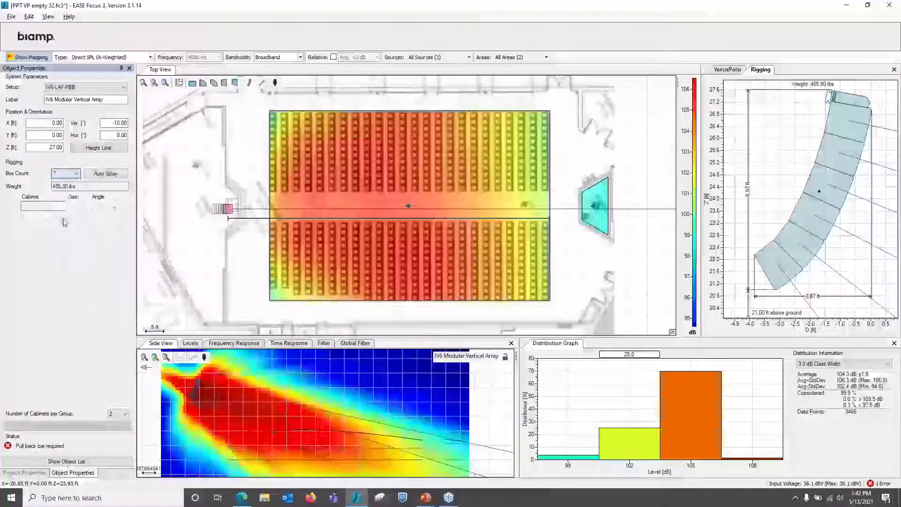
Change the array's seventh cabinet to Pull Back, and inspect the array's rigging drawing and cabinet loads
click(61, 285)
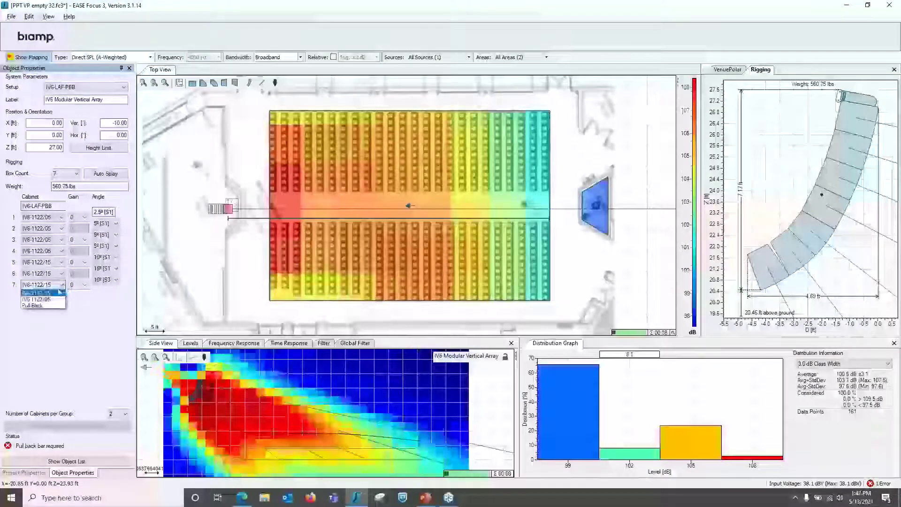
click(52, 307)
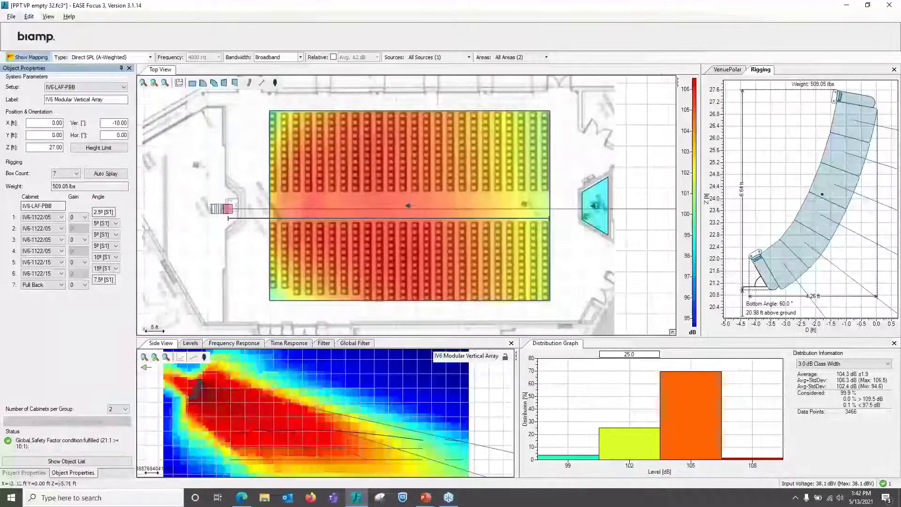
click(760, 264)
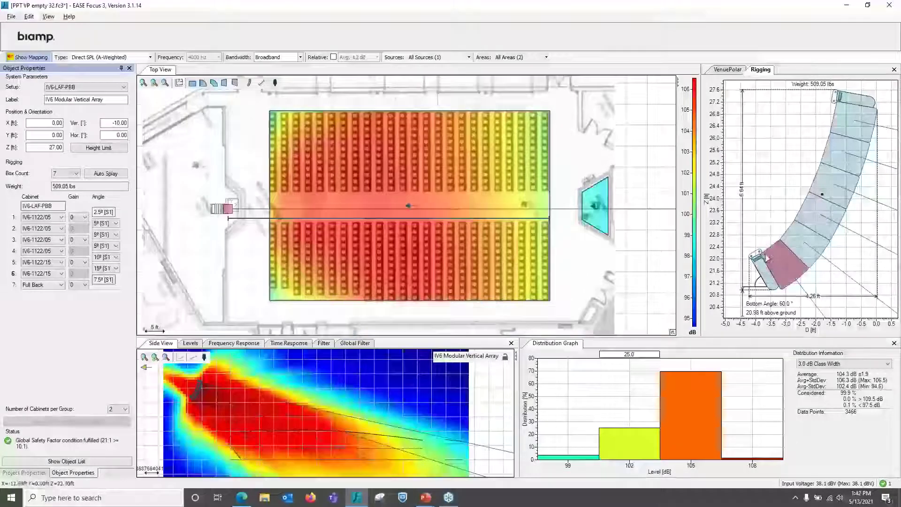
click(761, 264)
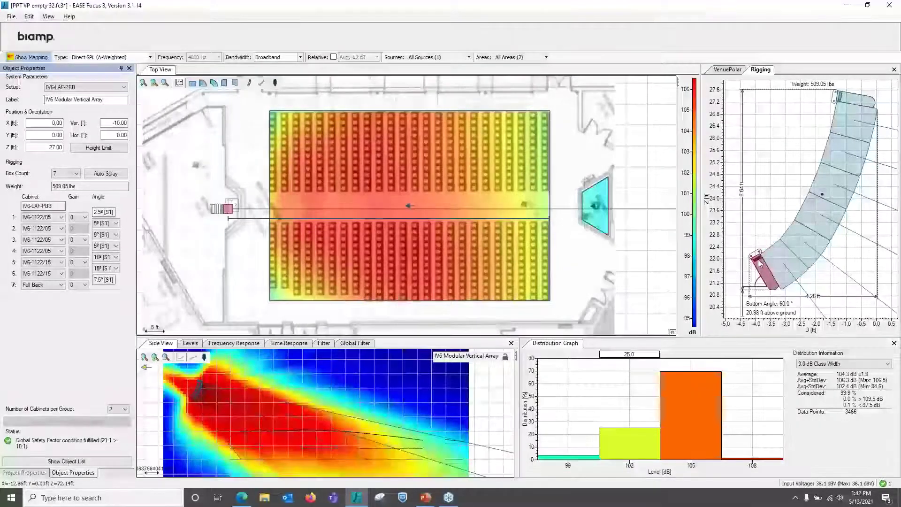
click(740, 70)
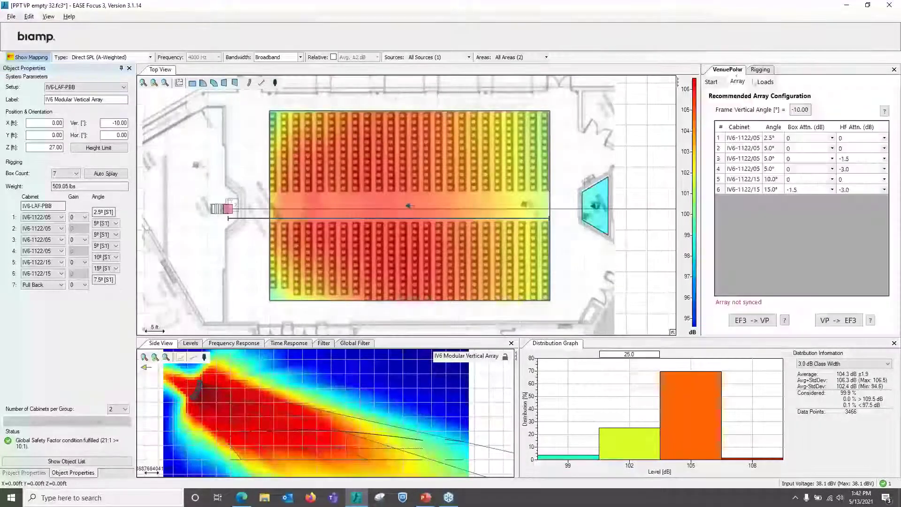
click(763, 84)
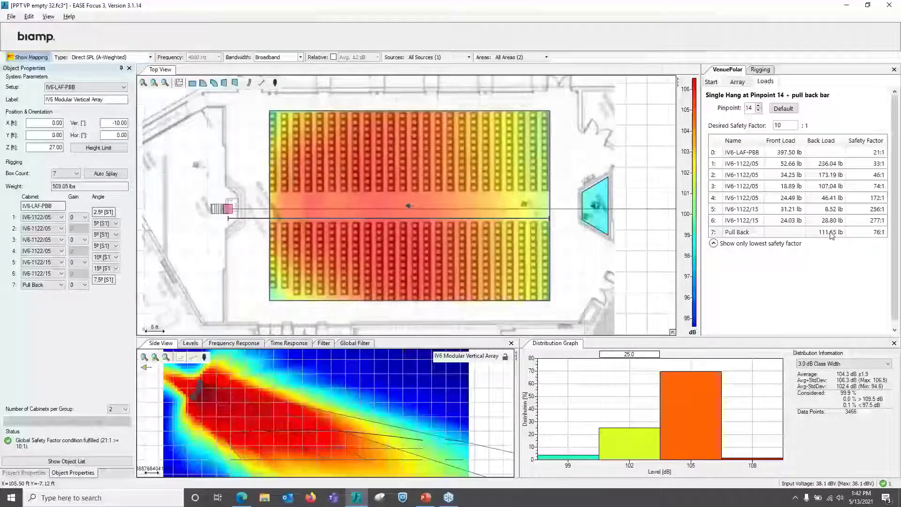
View the broadband coverage relative to Avg. ±3 dB and turn relative mapping off again
click(333, 57)
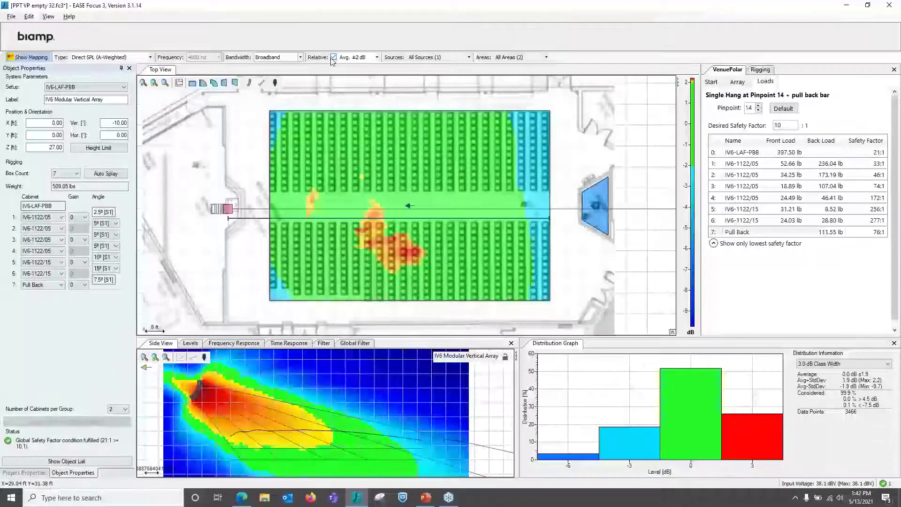
click(377, 58)
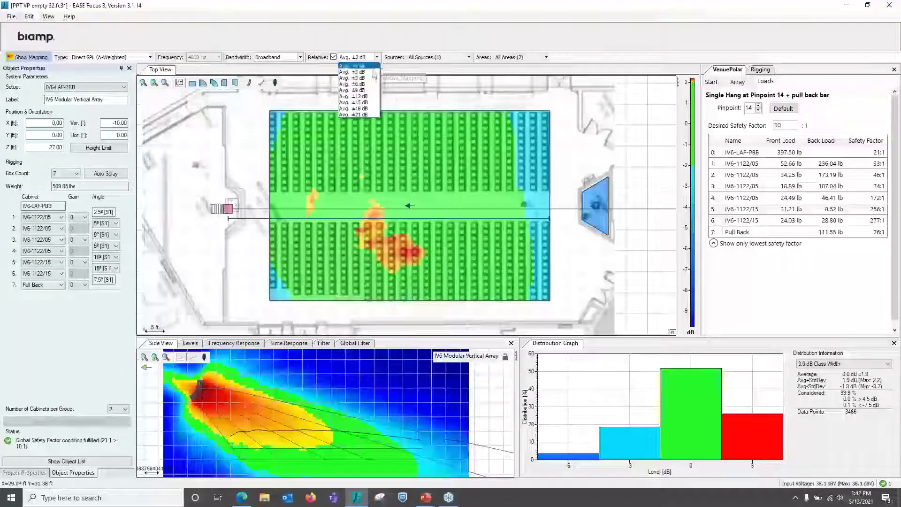
click(359, 76)
click(333, 57)
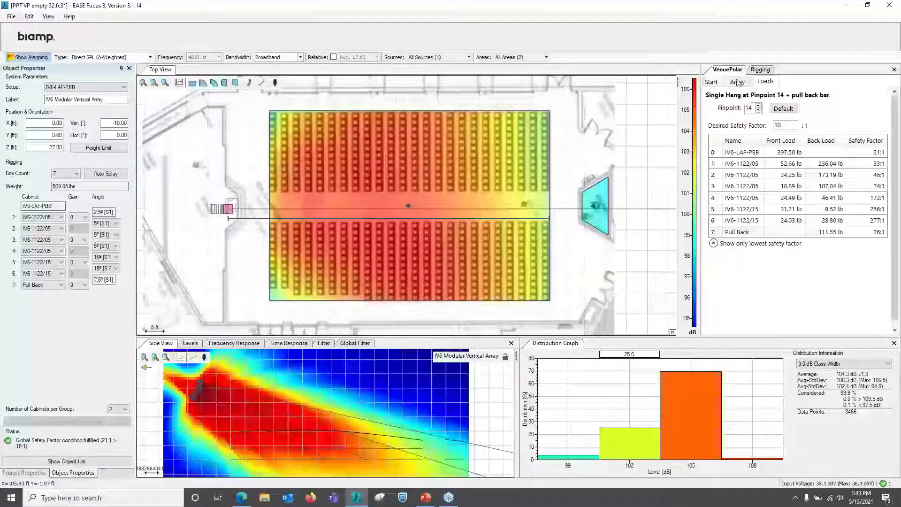
Review the recommended array configuration, the load and safety factor table, and the rigging drawing
click(760, 70)
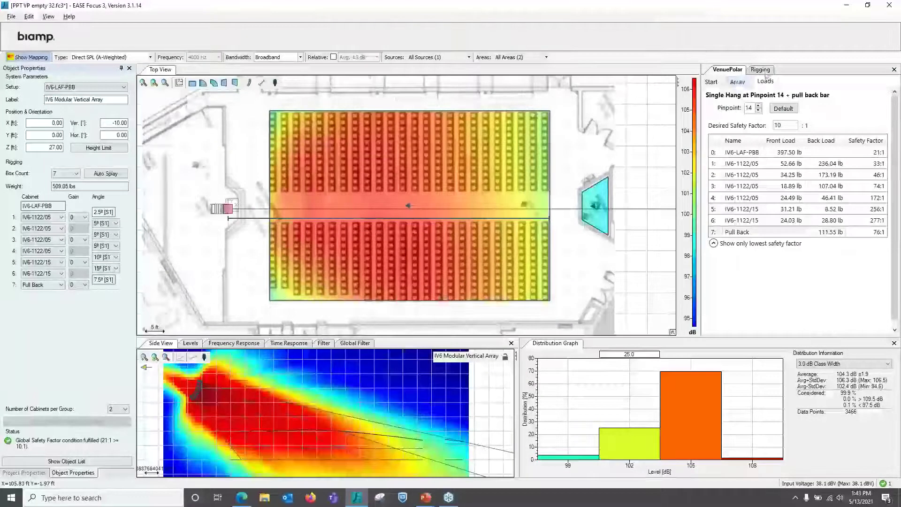
click(736, 70)
click(742, 83)
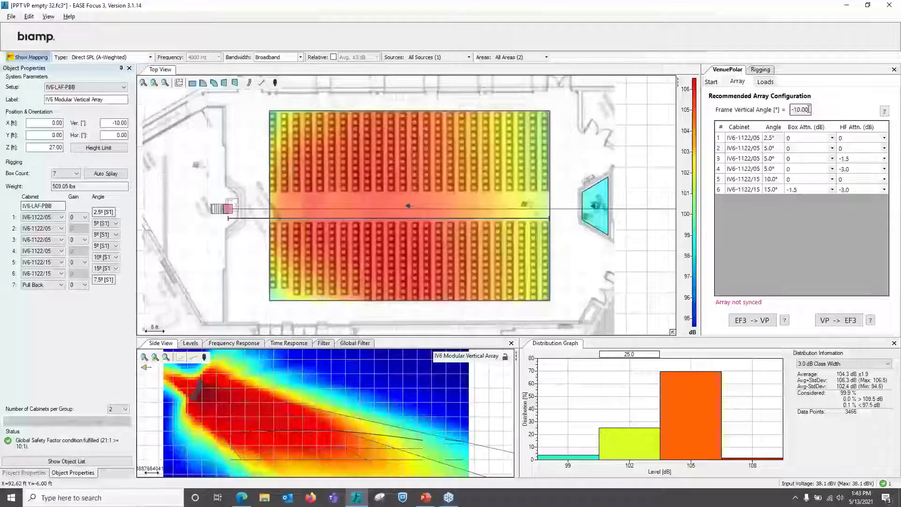
click(765, 83)
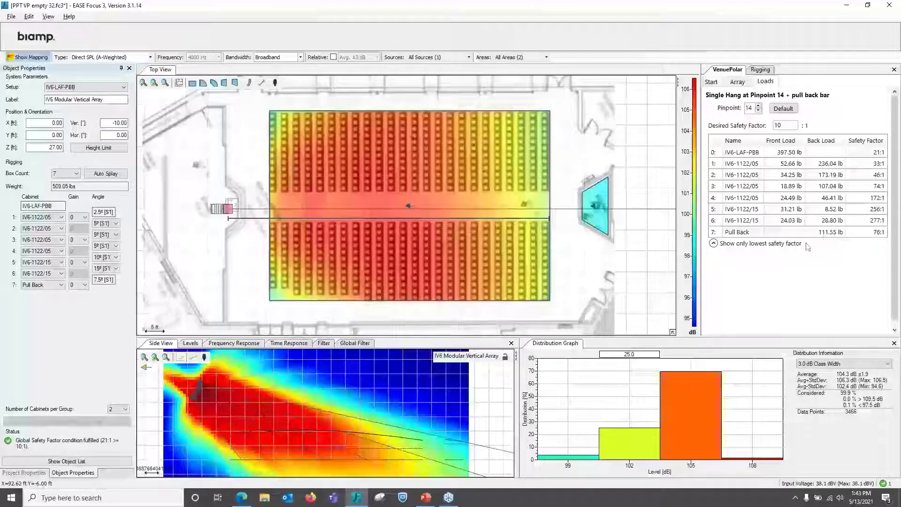
click(764, 70)
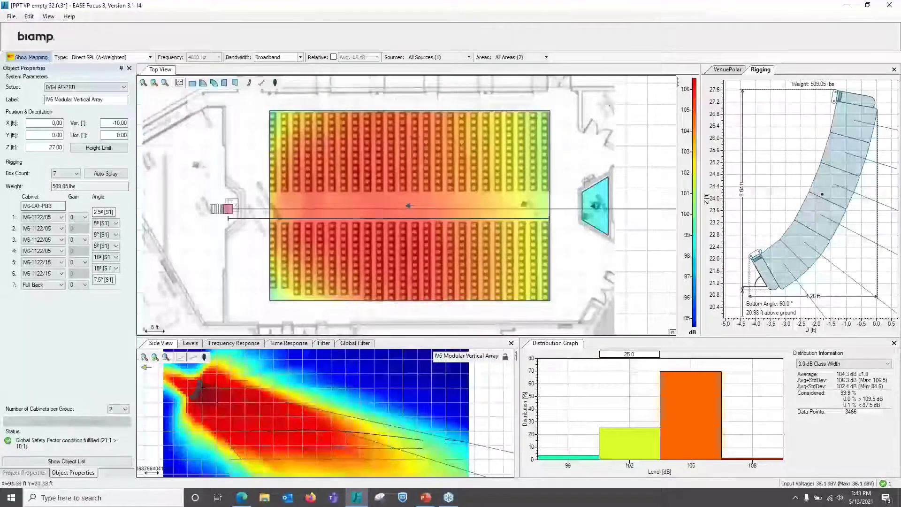
Set the SPL mapping bandwidth to 3 Octaves and check the coverage with relative mapping toggled
click(300, 56)
click(270, 77)
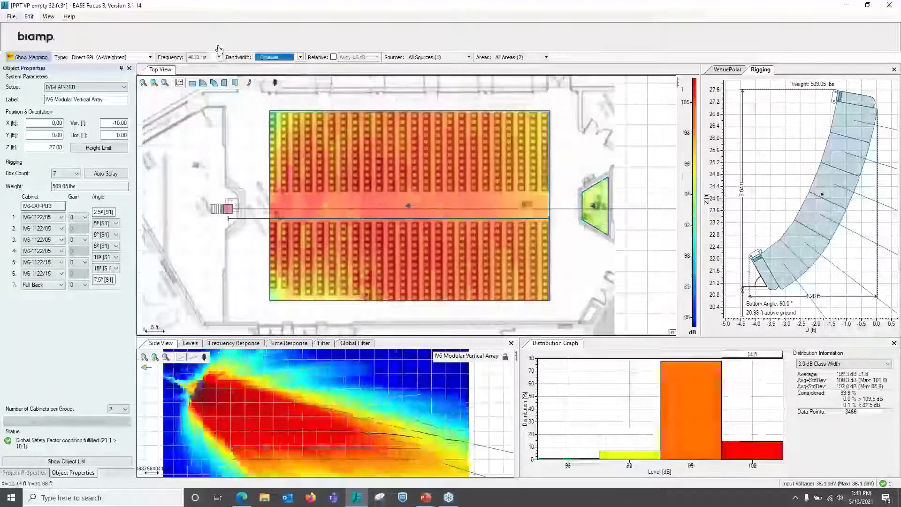
click(333, 57)
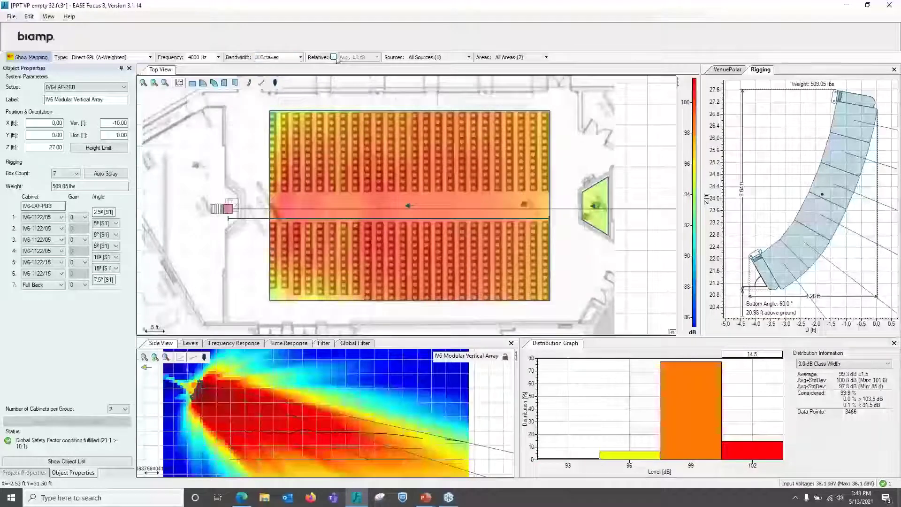
click(333, 57)
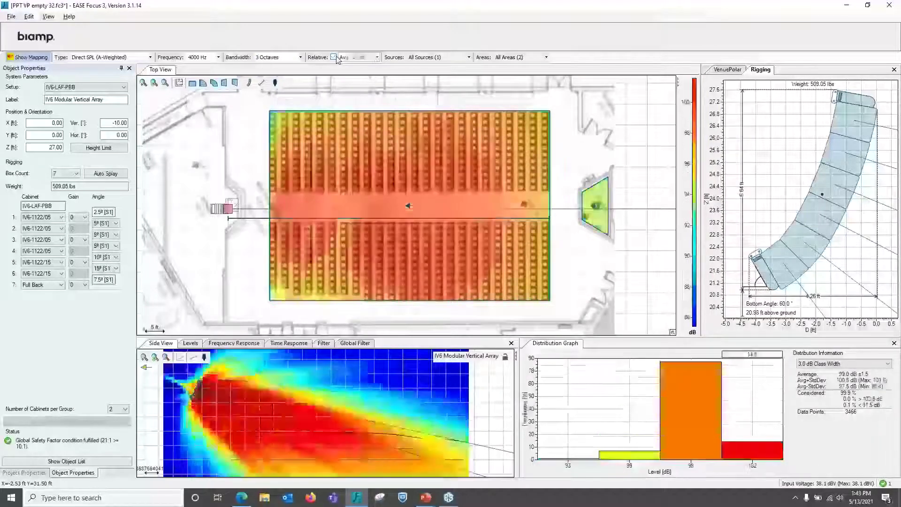
Hide the mapping, move the array to Y 20 ft, and aim it at a horizontal angle of about -16.7°
click(28, 58)
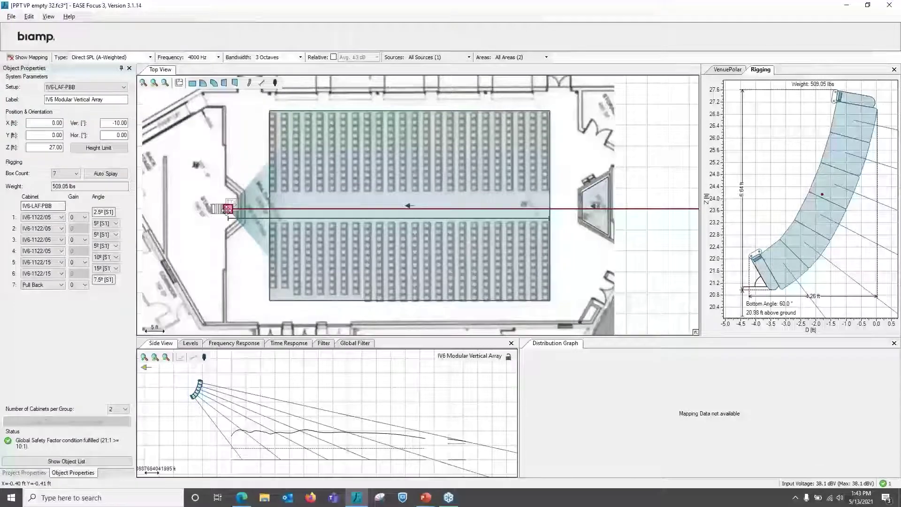
drag(227, 209, 228, 125)
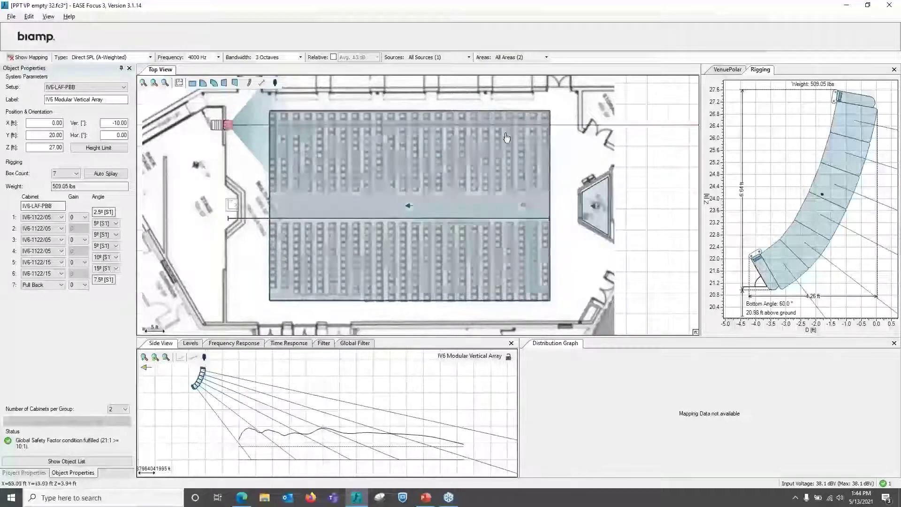
drag(566, 123, 544, 219)
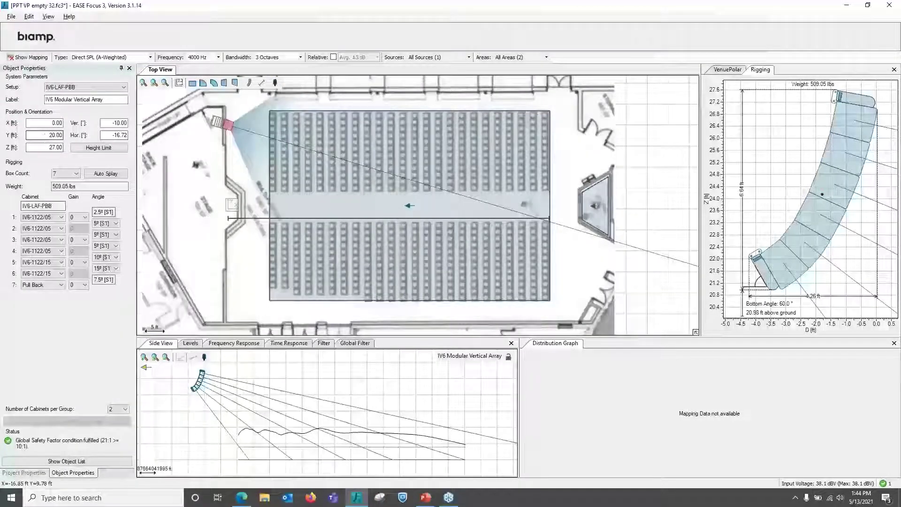
click(726, 69)
click(738, 82)
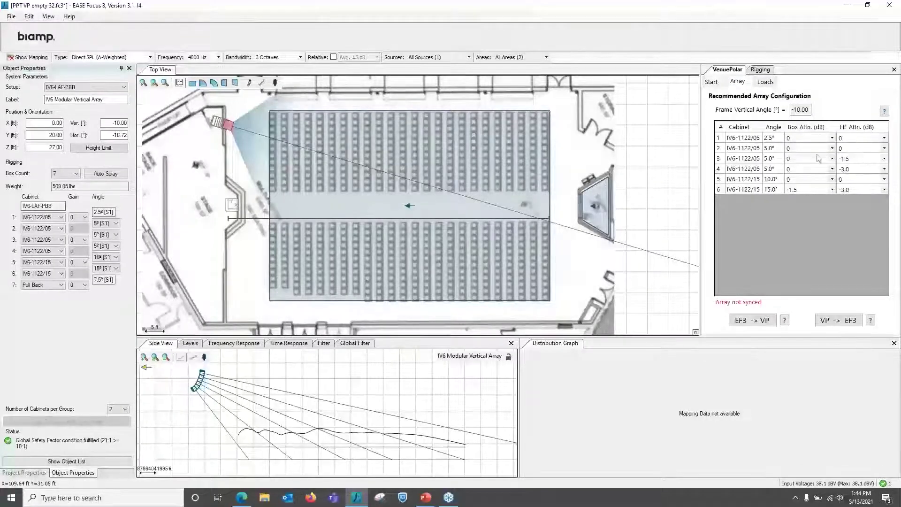
click(229, 124)
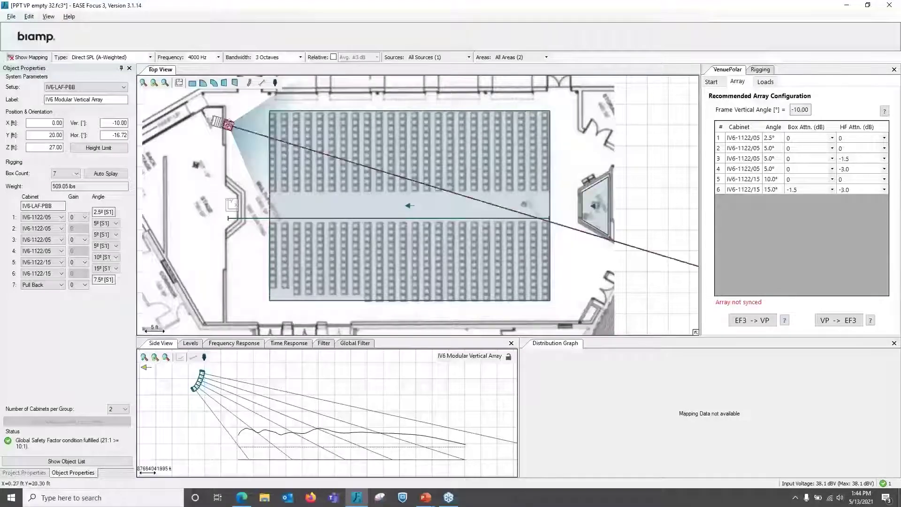
right_click(228, 124)
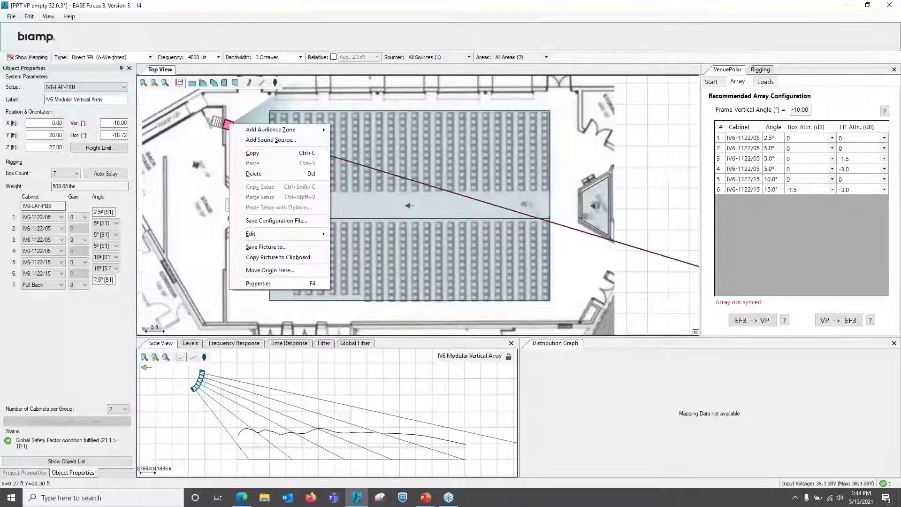
click(205, 150)
click(230, 124)
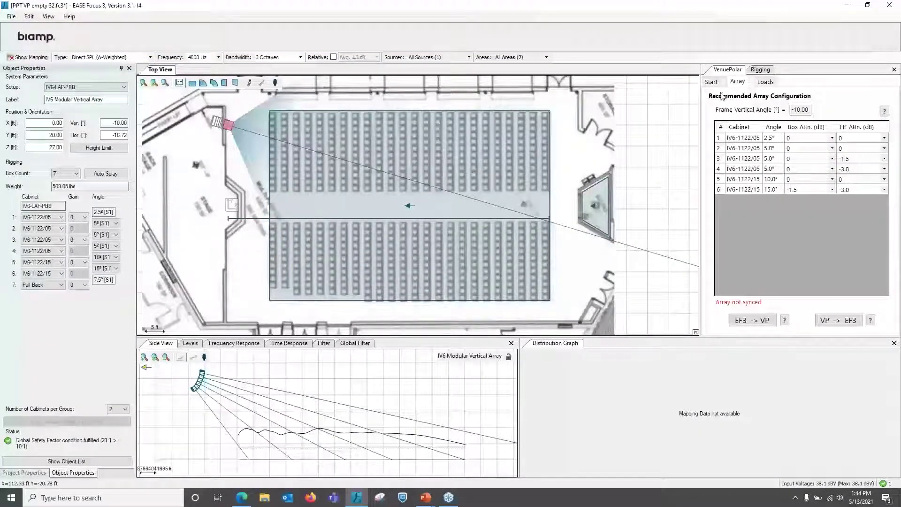
Recalculate the array for the Main Seating area and sync the recommended configuration from VenuePolar to EF3
click(712, 82)
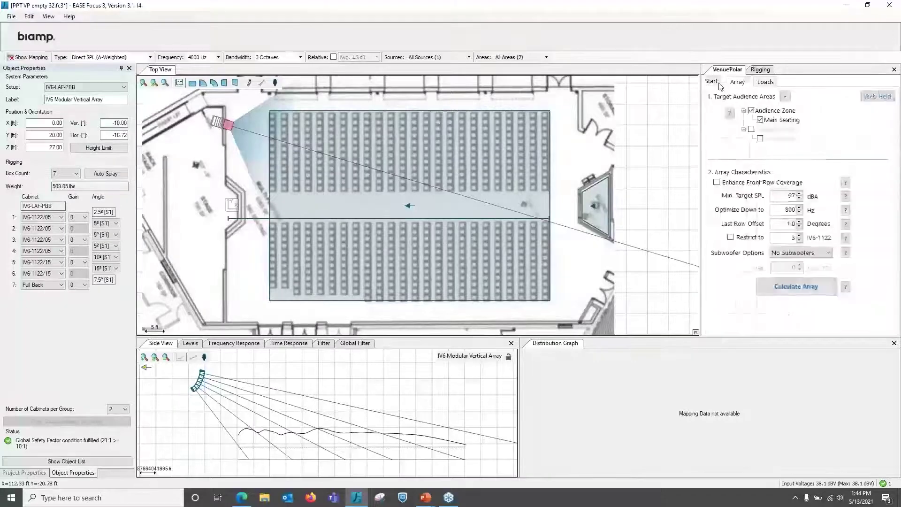
click(791, 289)
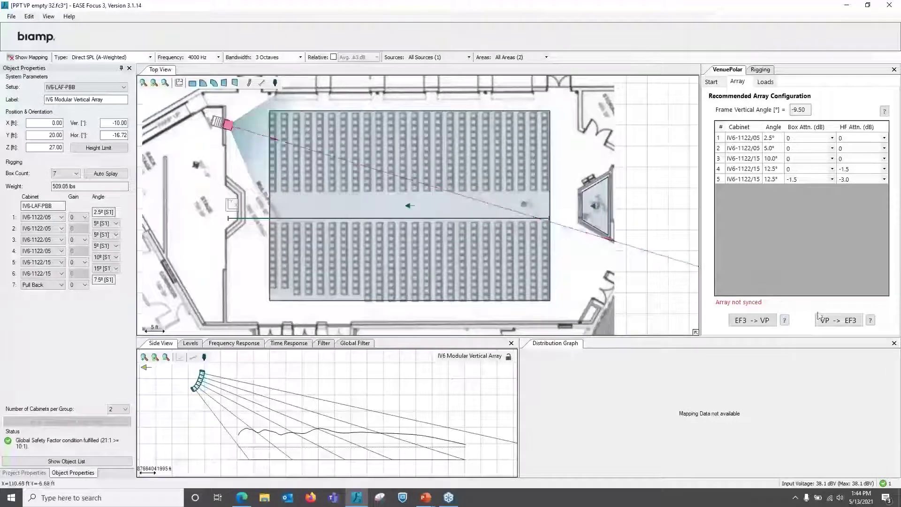
click(839, 320)
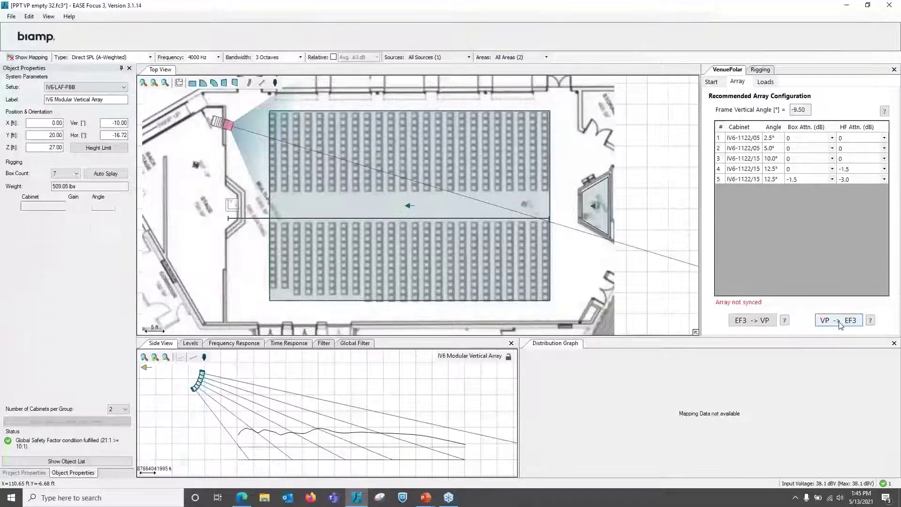
click(720, 84)
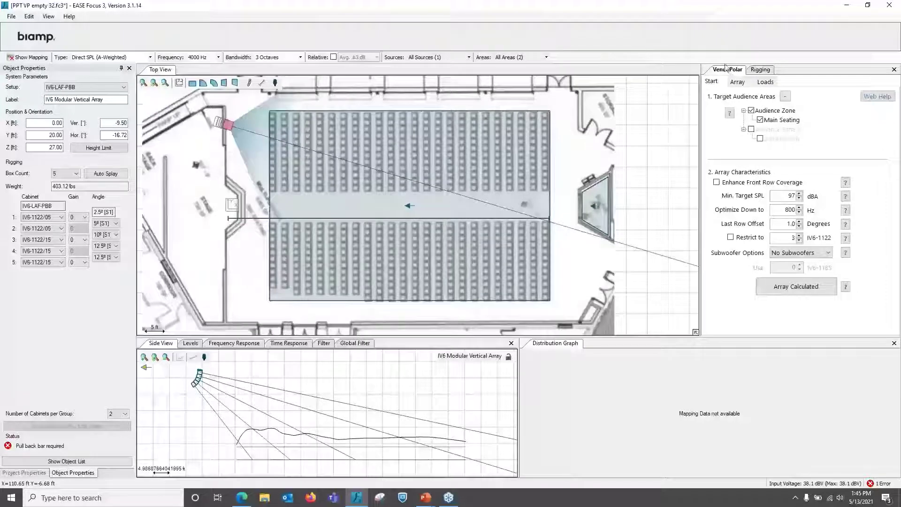
click(740, 84)
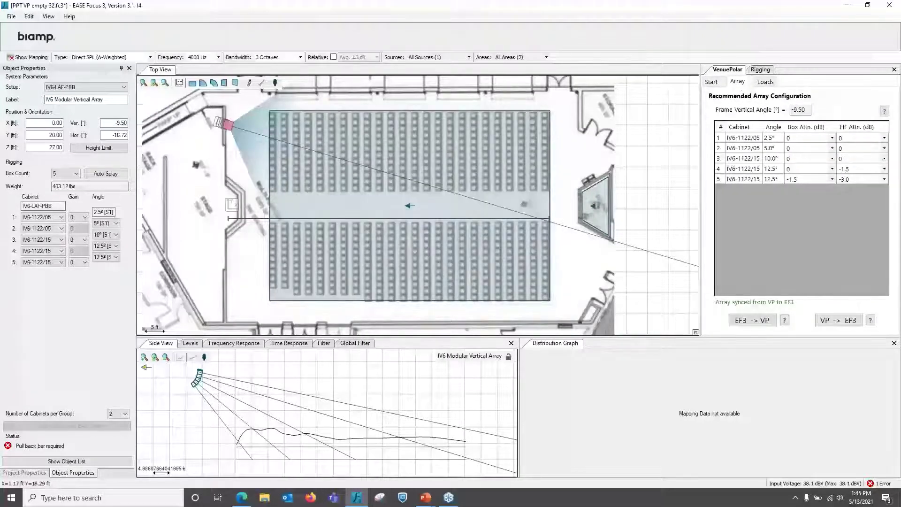
Copy the array and paste a duplicate on the opposite side of the stage, at about Y -20 ft
click(228, 125)
right_click(227, 125)
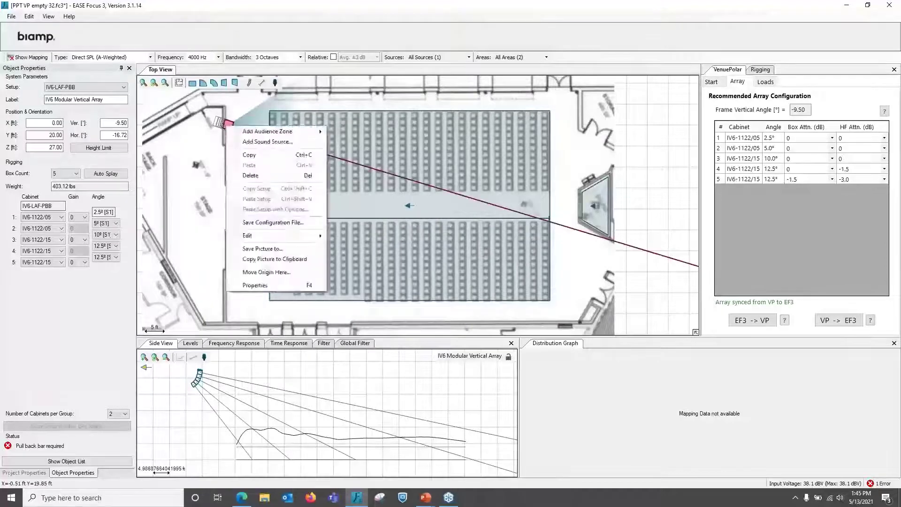
click(241, 159)
right_click(227, 293)
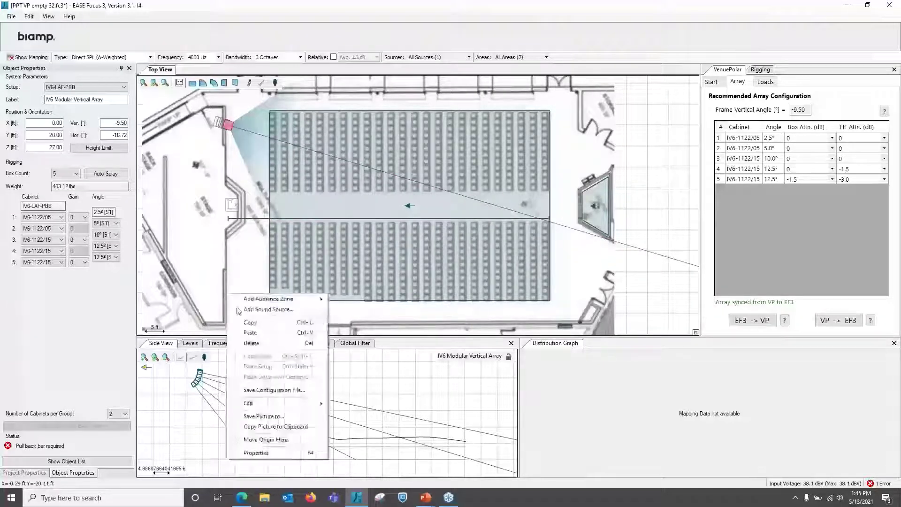
click(263, 330)
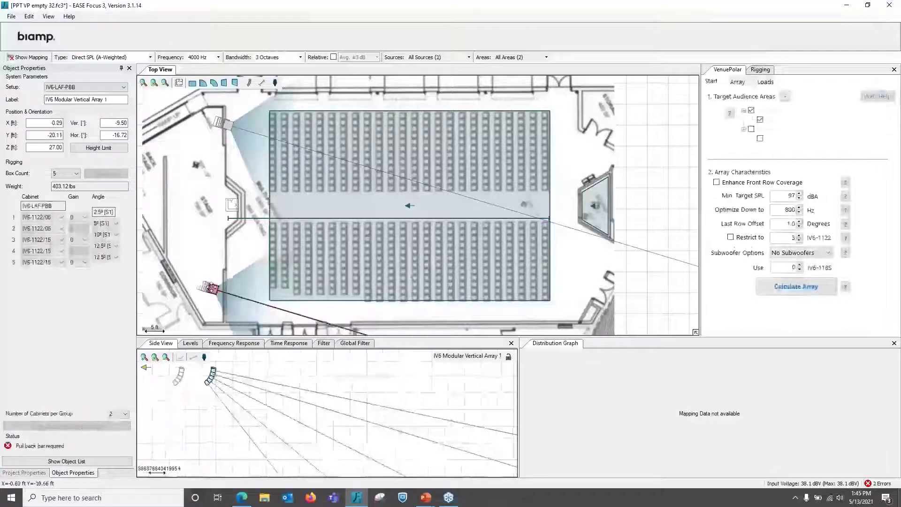
Place the duplicate array at X 0, Y -20 ft and aim it across the seating at about 17.4° horizontally
drag(222, 291, 227, 292)
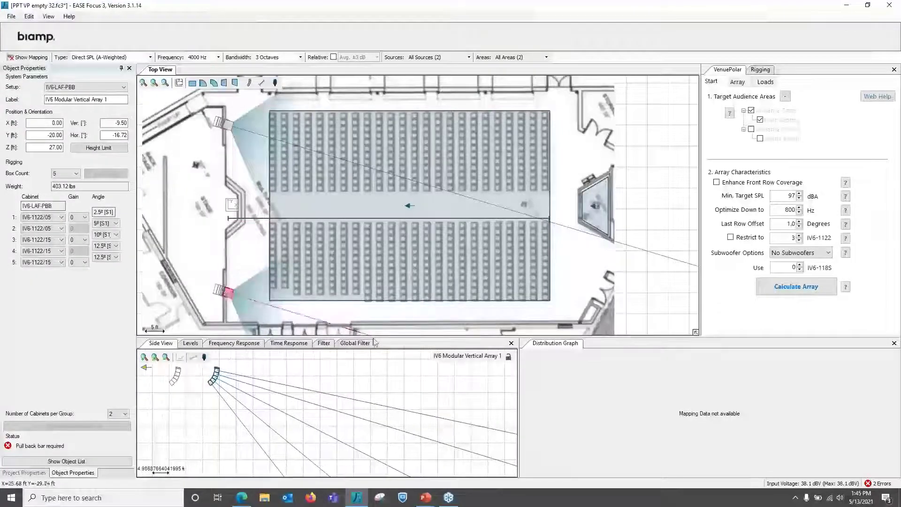
drag(368, 297, 570, 185)
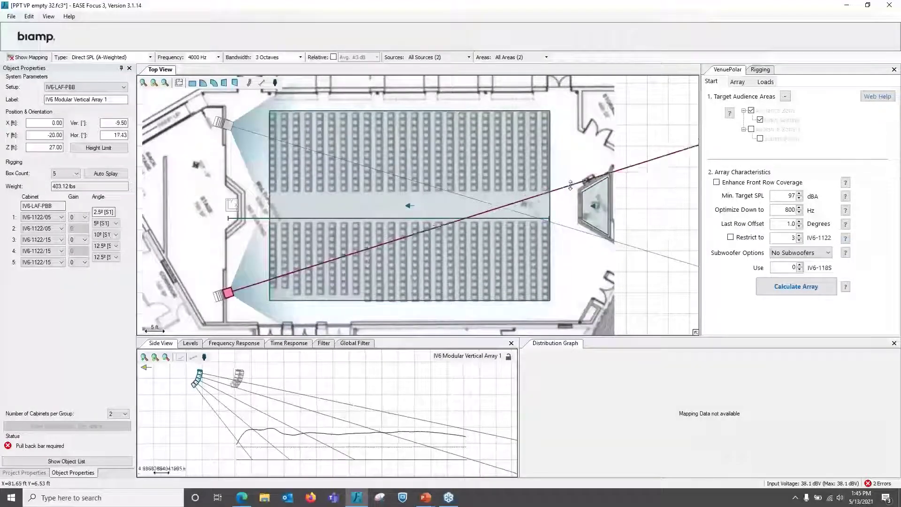
Set the horizontal angle to -17° for the array at Y 20 ft and to 17° for its duplicate at Y -20 ft
click(114, 135)
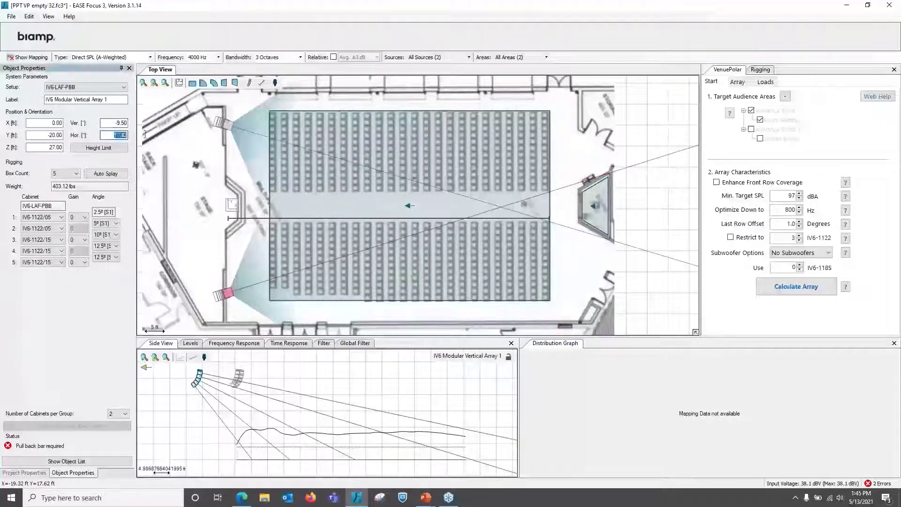
click(230, 128)
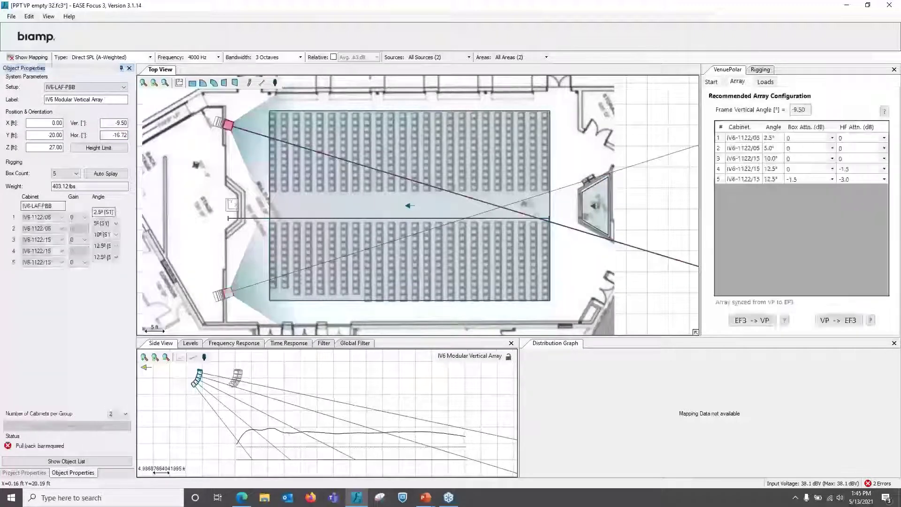
click(107, 136)
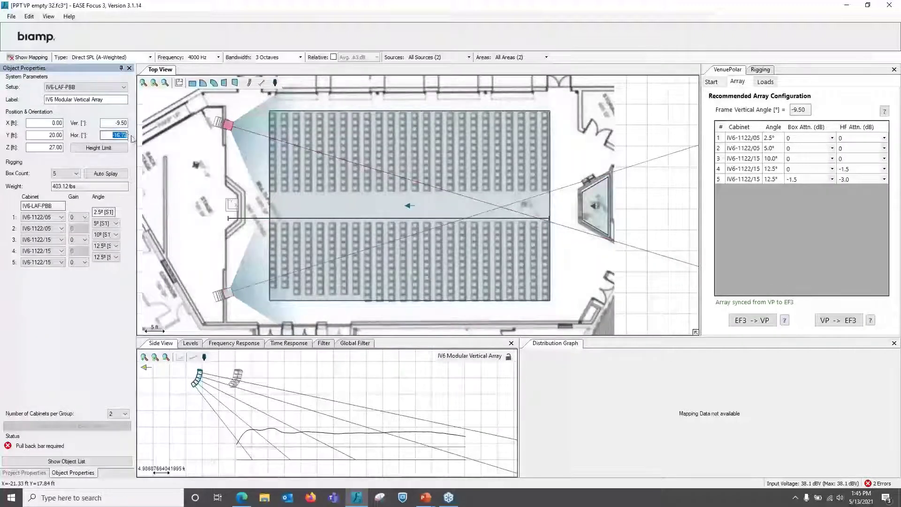
key(Return)
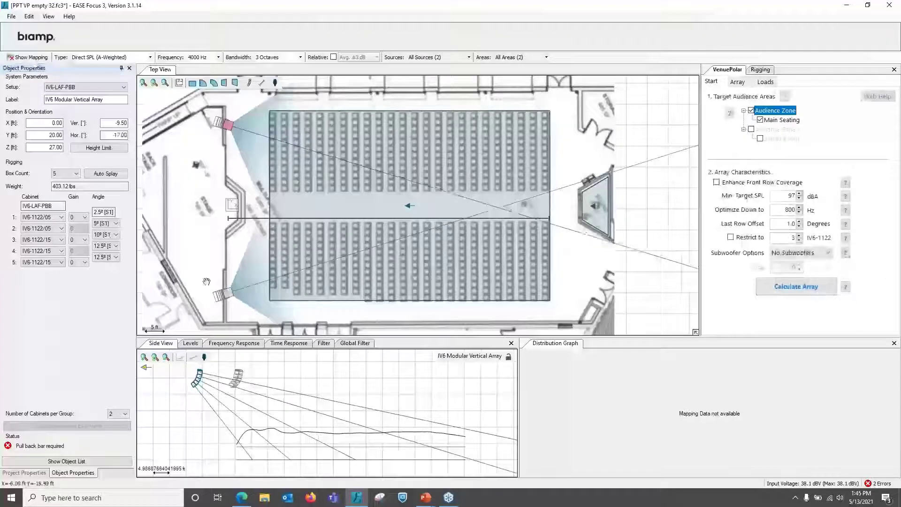
click(117, 136)
text(17)
key(Return)
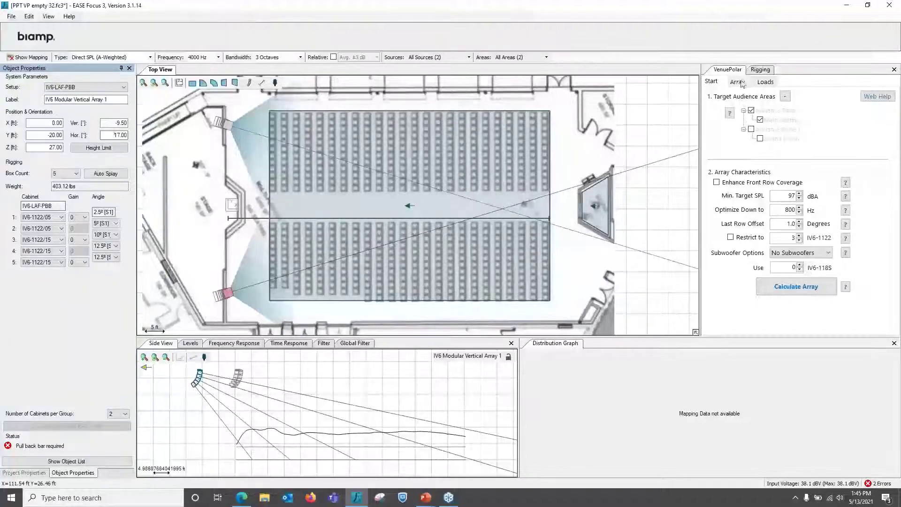
Show the SPL mapping of both arrays with Broadband bandwidth and relative display at Avg. ±3 dB
click(32, 57)
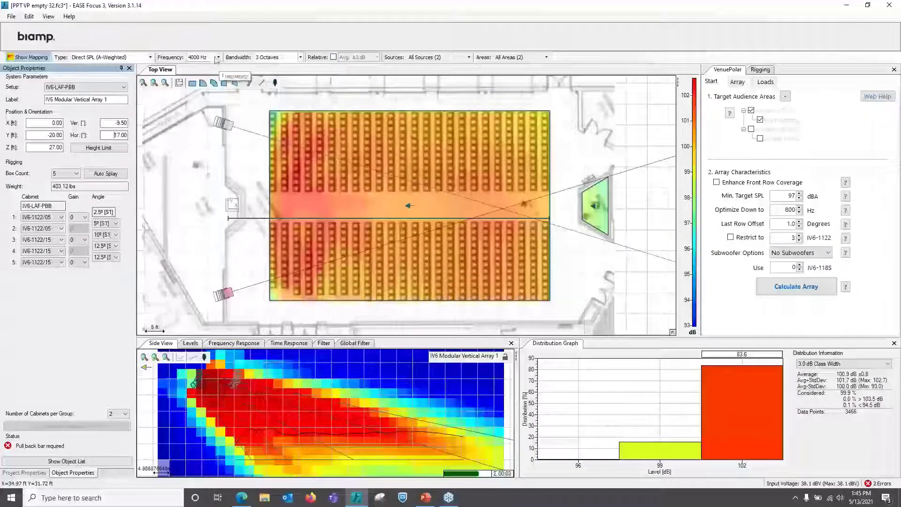
click(301, 57)
click(289, 85)
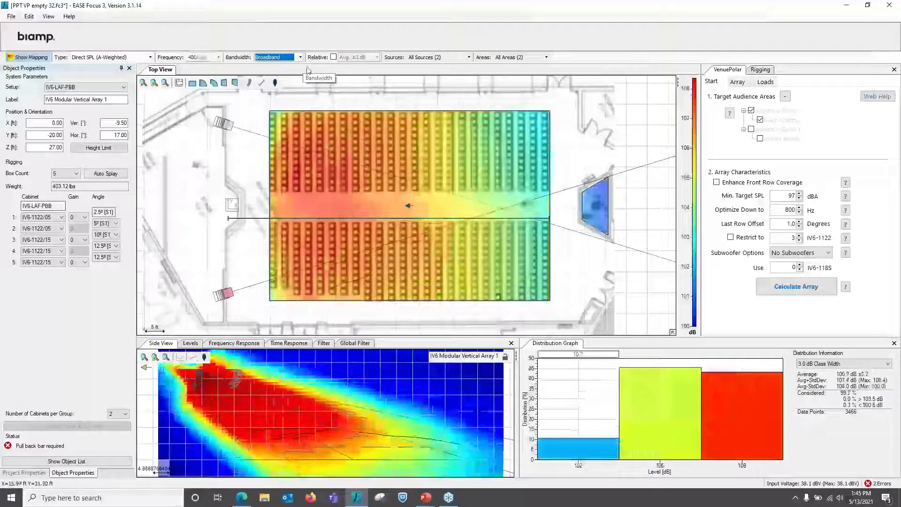
click(333, 57)
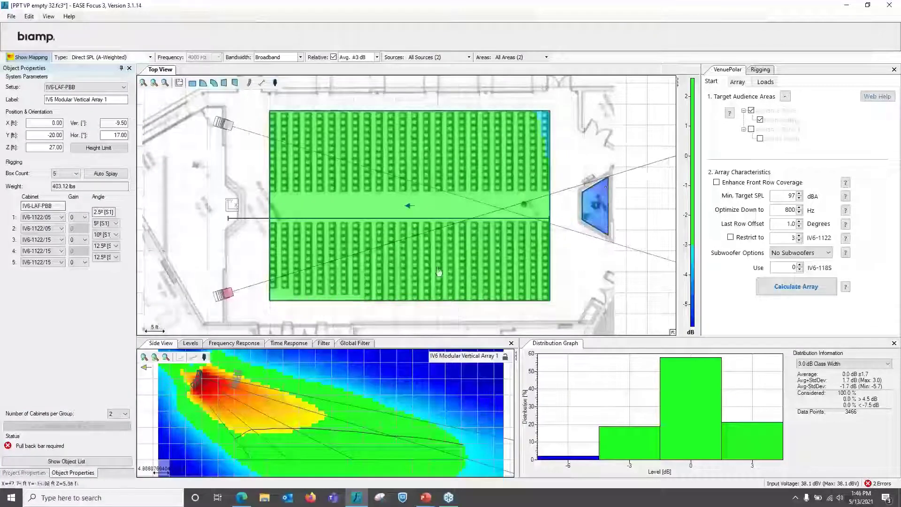
Re-aim the duplicate array to about 16.4° and sync it from EF3 to VenuePolar, keeping the existing filters
drag(629, 170, 626, 176)
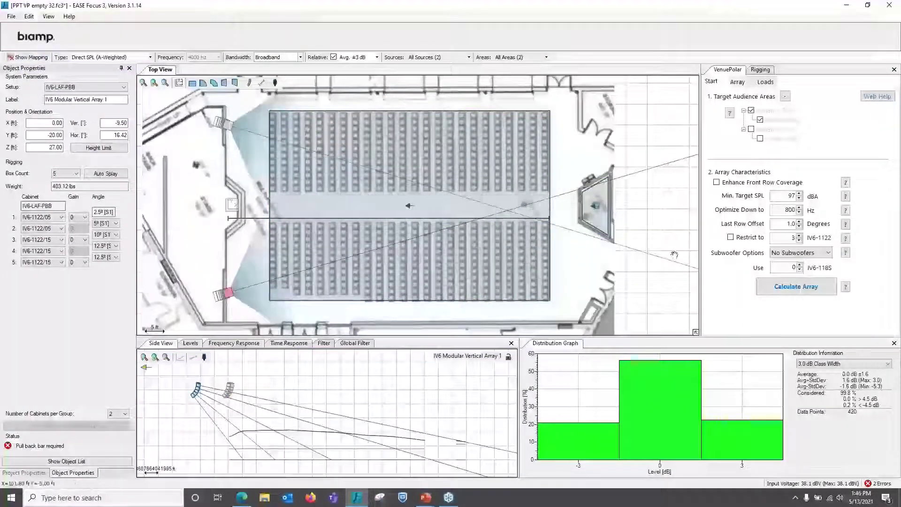
click(737, 83)
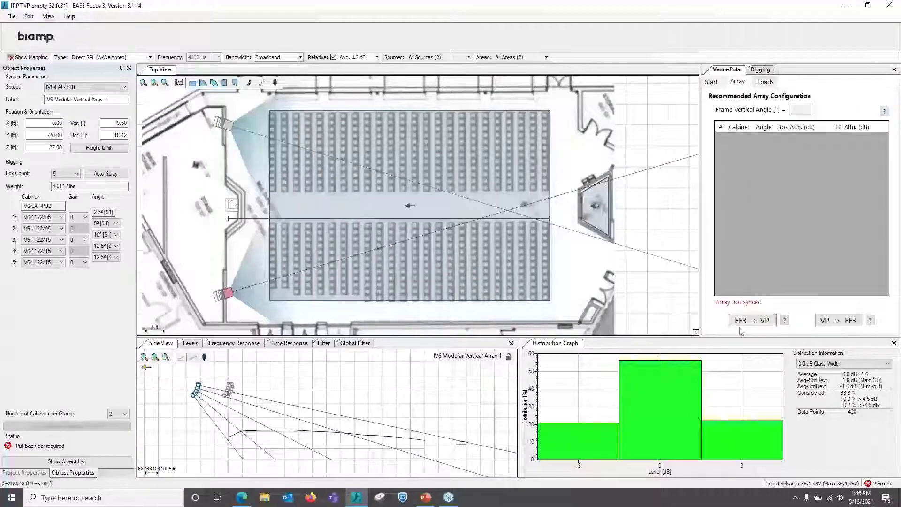
click(751, 320)
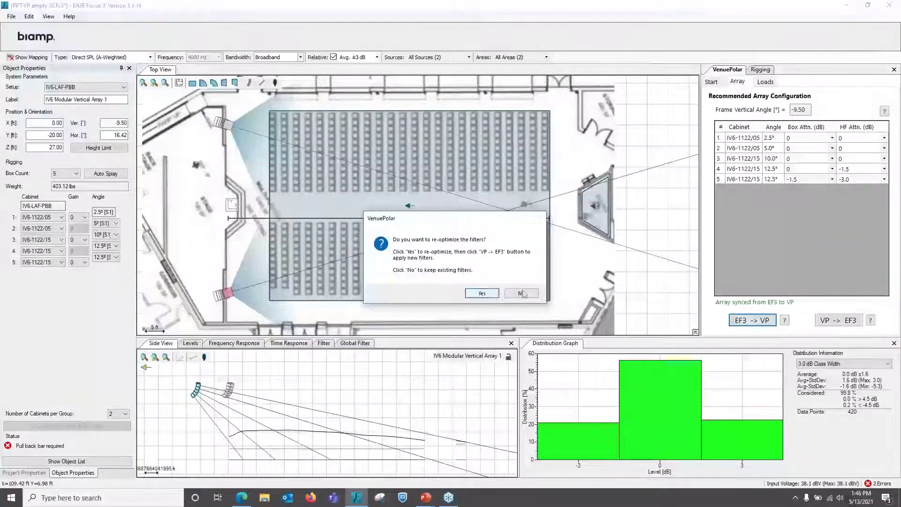
click(522, 294)
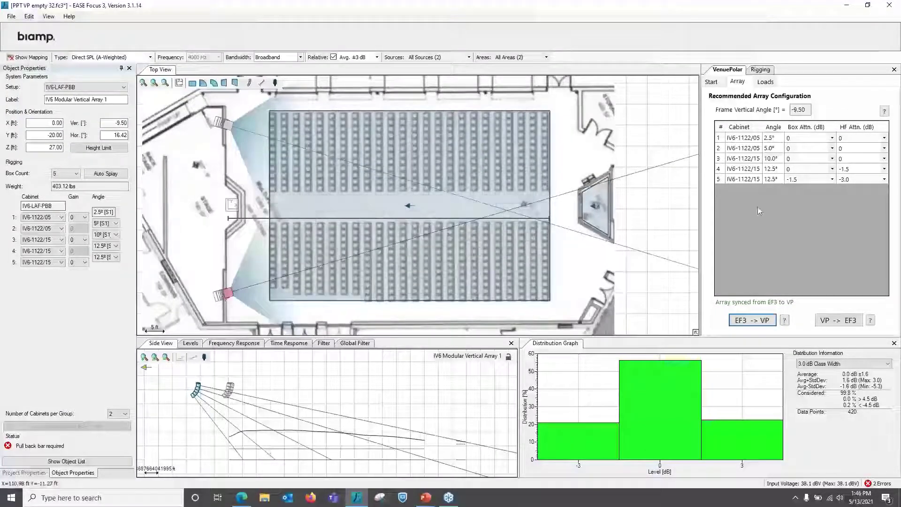
Add the Sound Booth to the duplicate's target areas, recalculate the array, and sync the recommended configuration to EF3
click(710, 82)
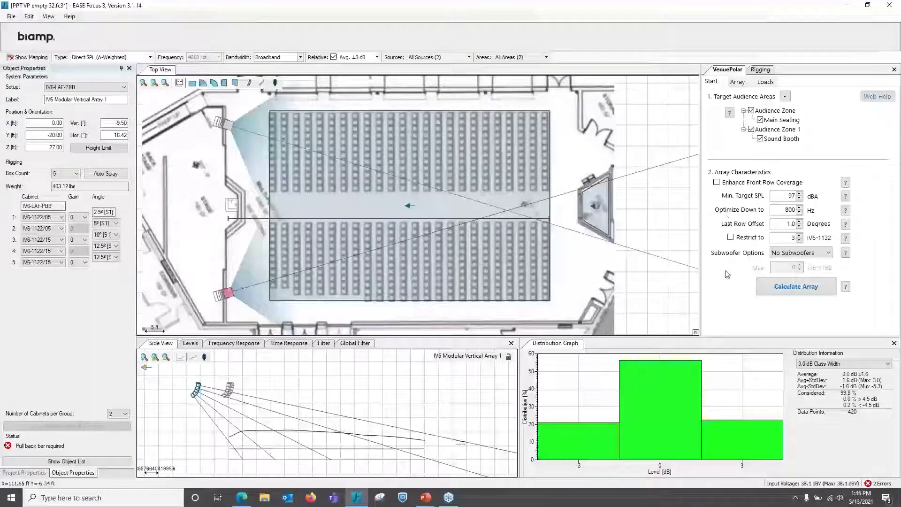
click(776, 291)
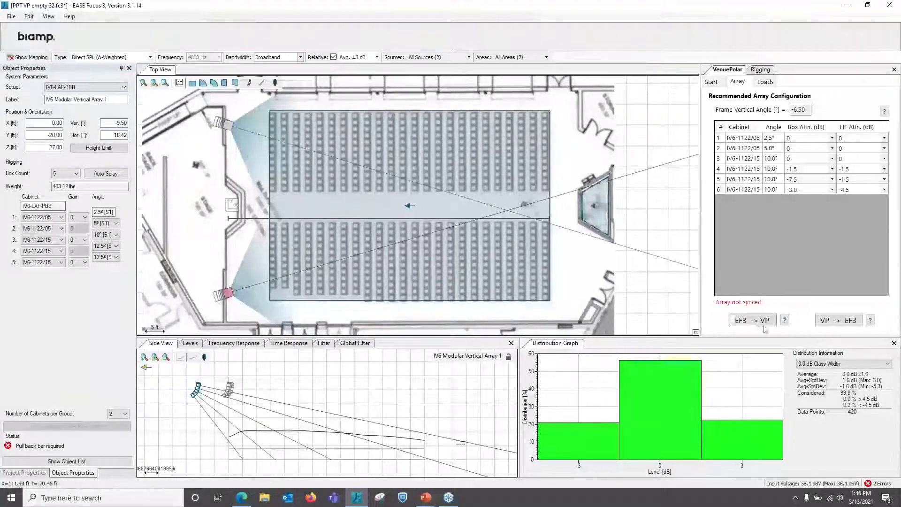
click(839, 324)
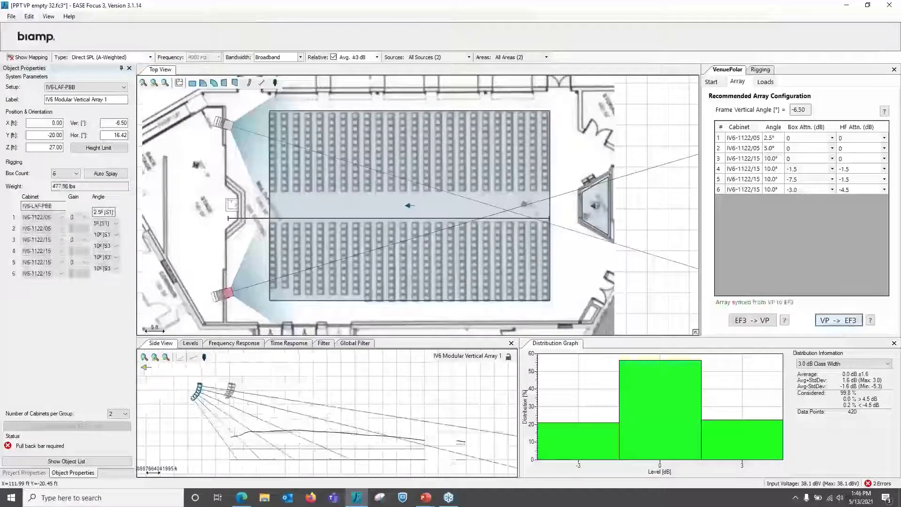
Re-aim the array at Y 20 ft to about -15.4°, recalculate it for Main Seating, and sync it from VenuePolar to EF3
click(228, 124)
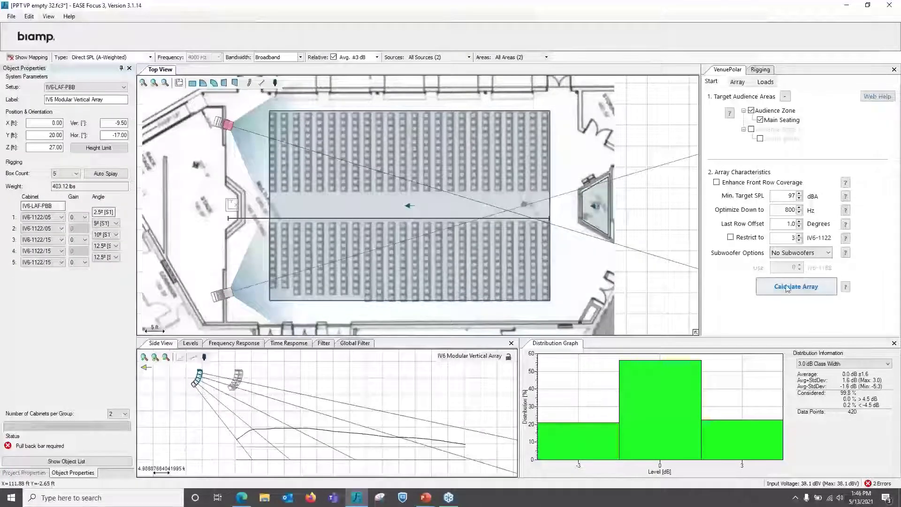
click(787, 287)
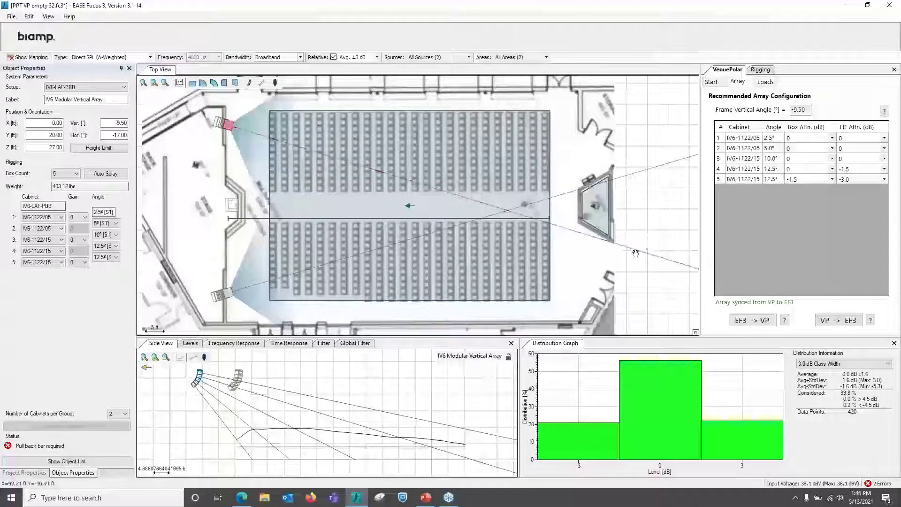
drag(636, 249, 636, 236)
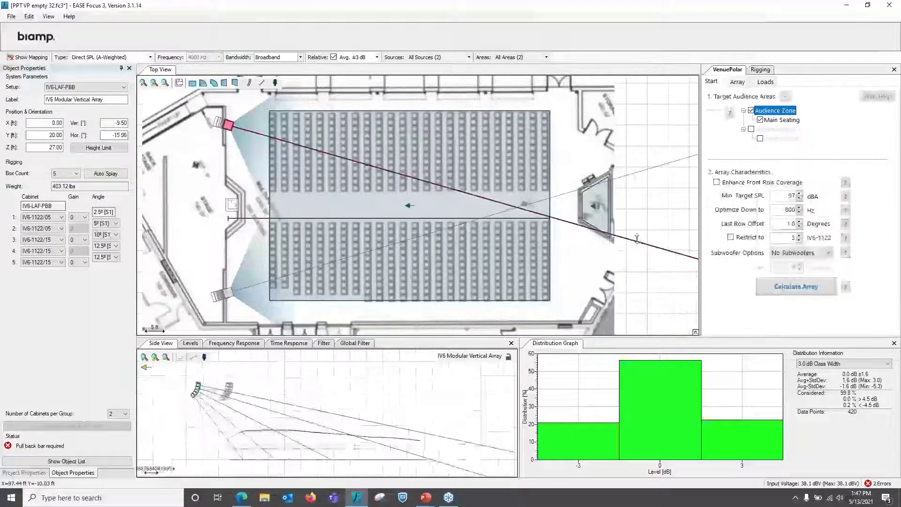
click(809, 290)
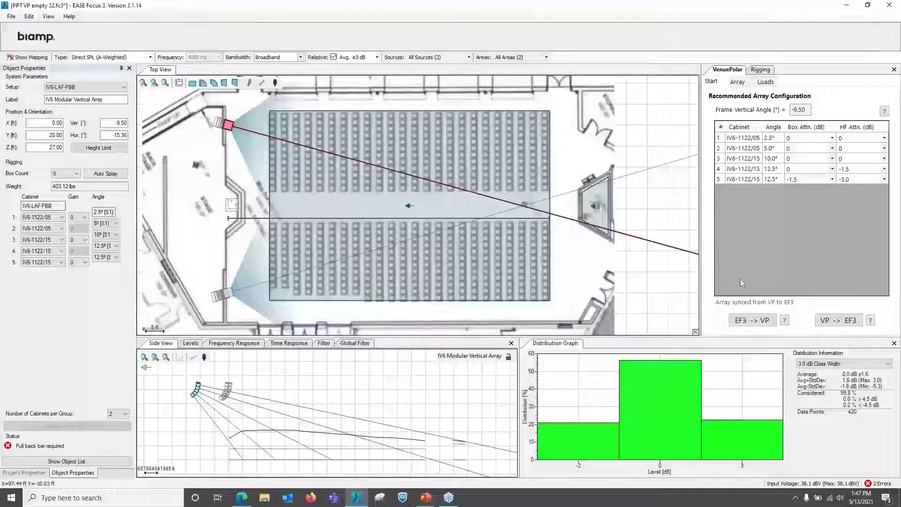
click(838, 320)
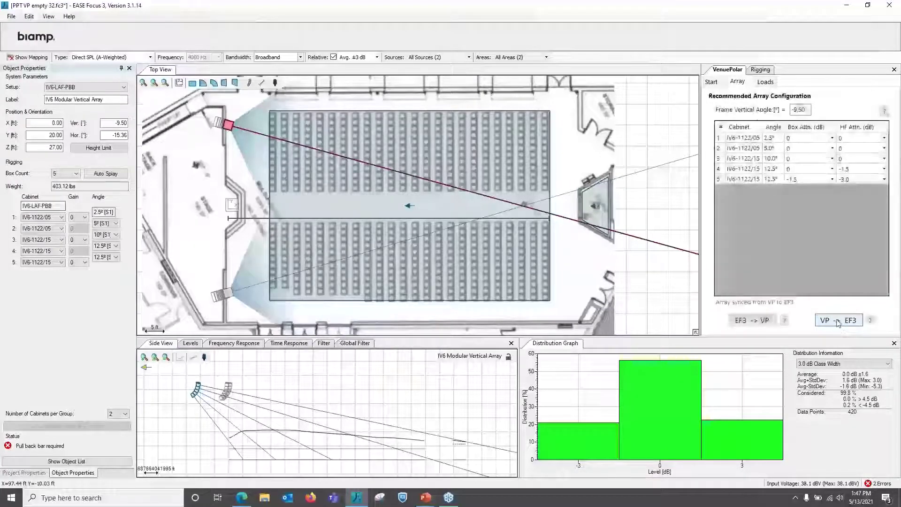
Recalculate the array at Y 20 ft with both Main Seating and Sound Booth as targets and sync it to EF3
click(709, 82)
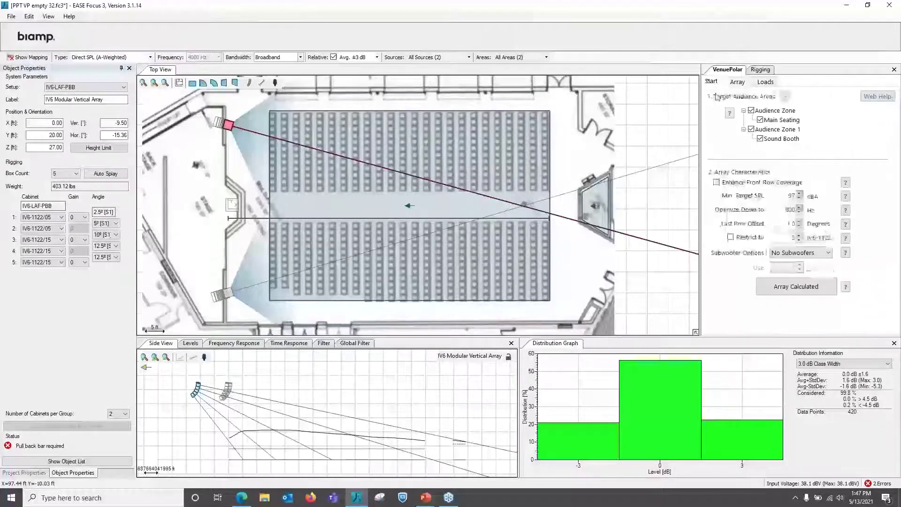
click(787, 287)
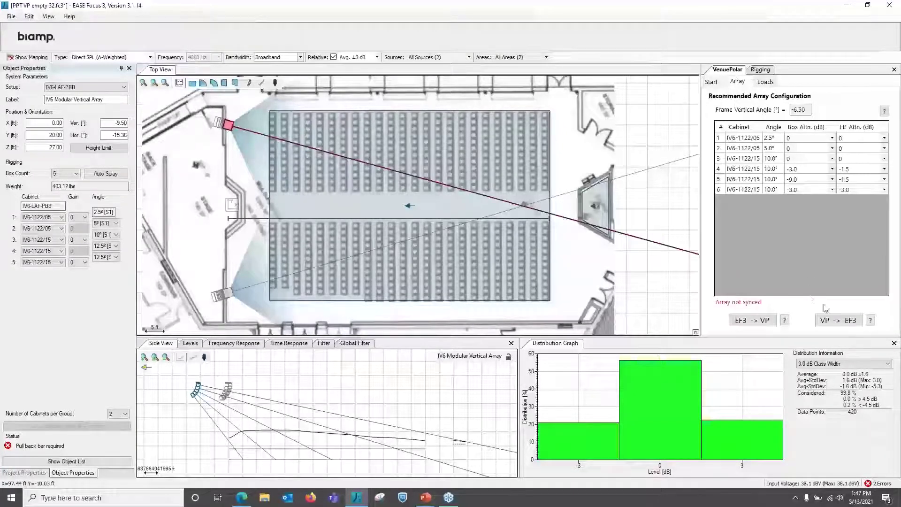
click(841, 322)
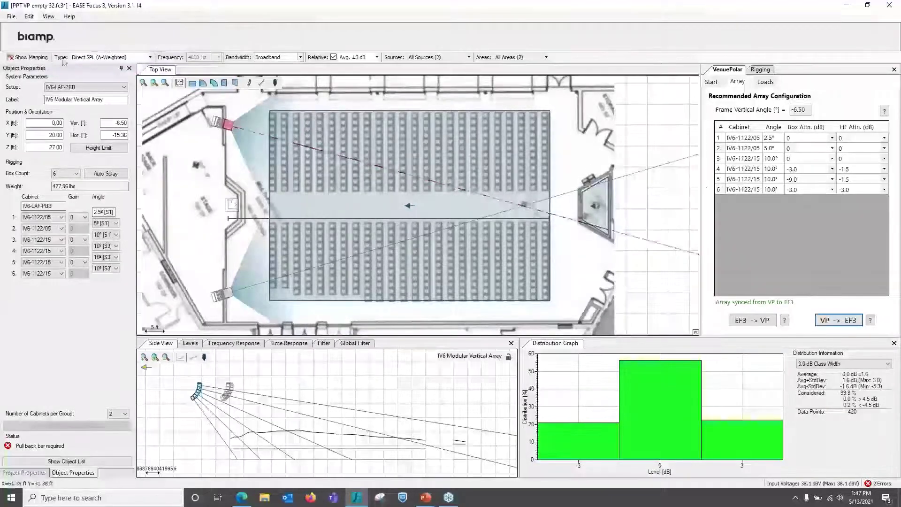
Show the mapping to check the relative coverage of the Main Seating and Sound Booth, and review the array's recommended configuration
click(35, 59)
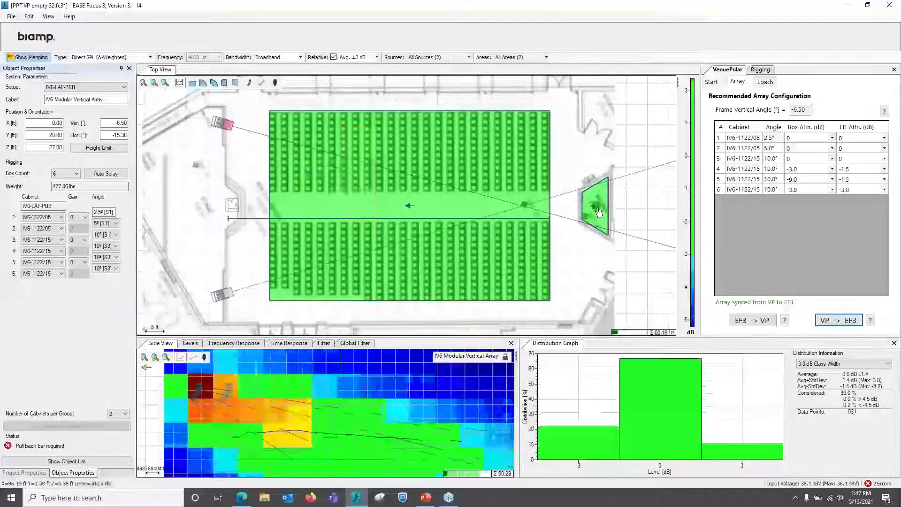
click(333, 57)
click(333, 57)
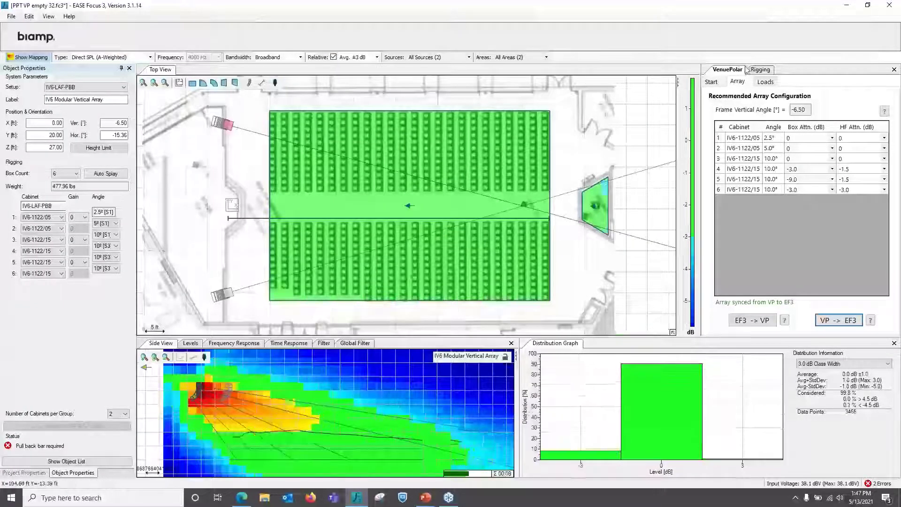
click(716, 85)
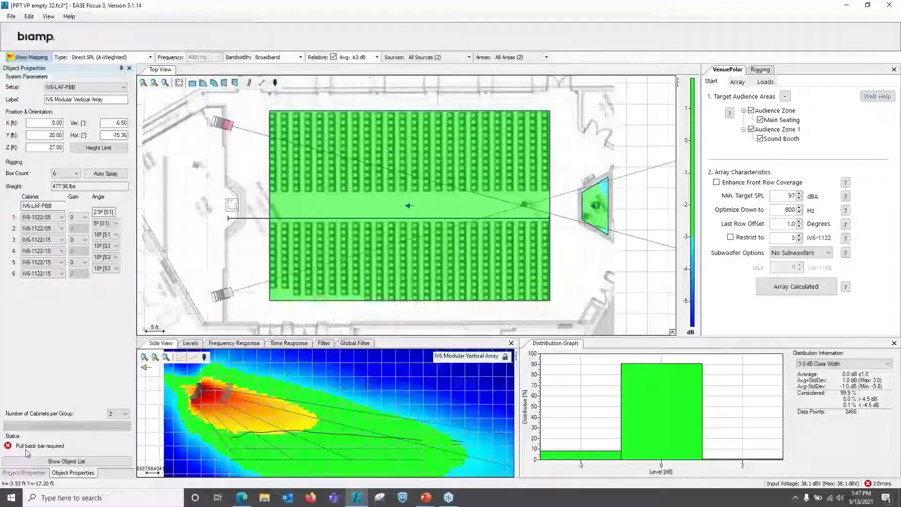
click(737, 83)
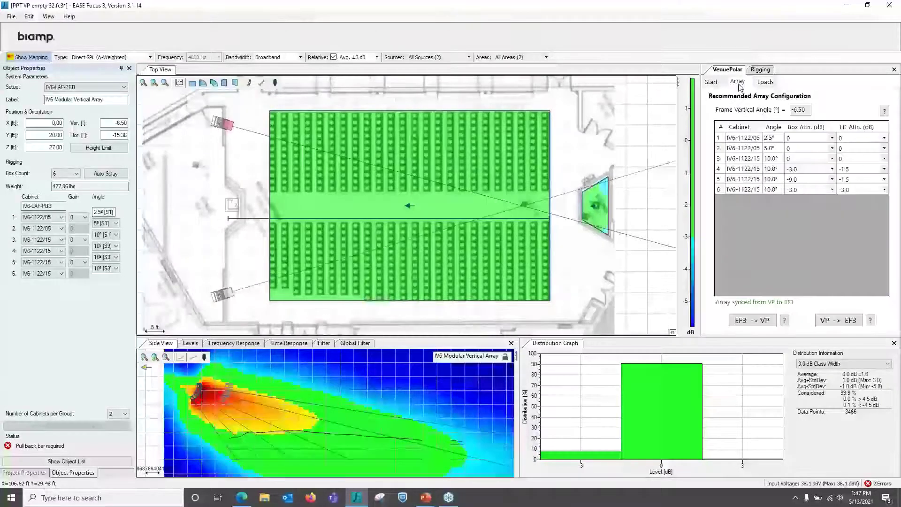
click(711, 83)
Set the box count of the array at Y 20 ft to 7 and make the seventh element a Pull Back
click(70, 173)
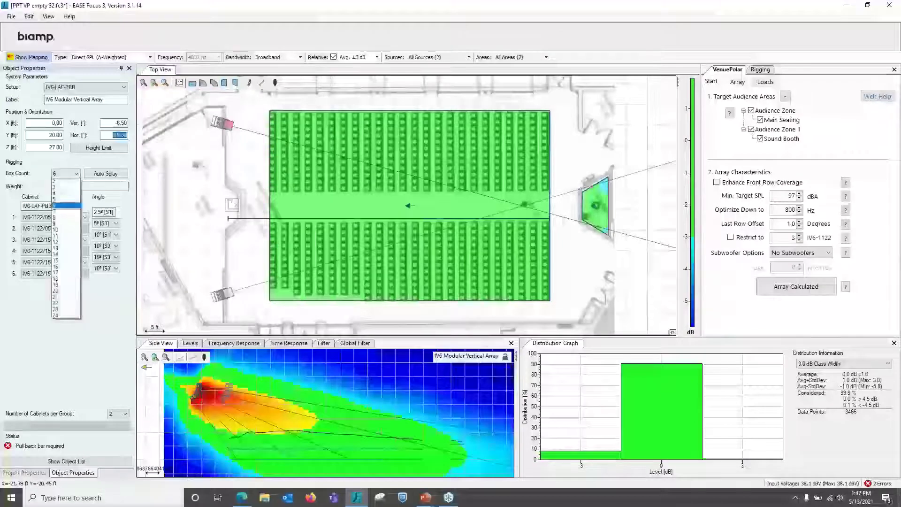
click(66, 211)
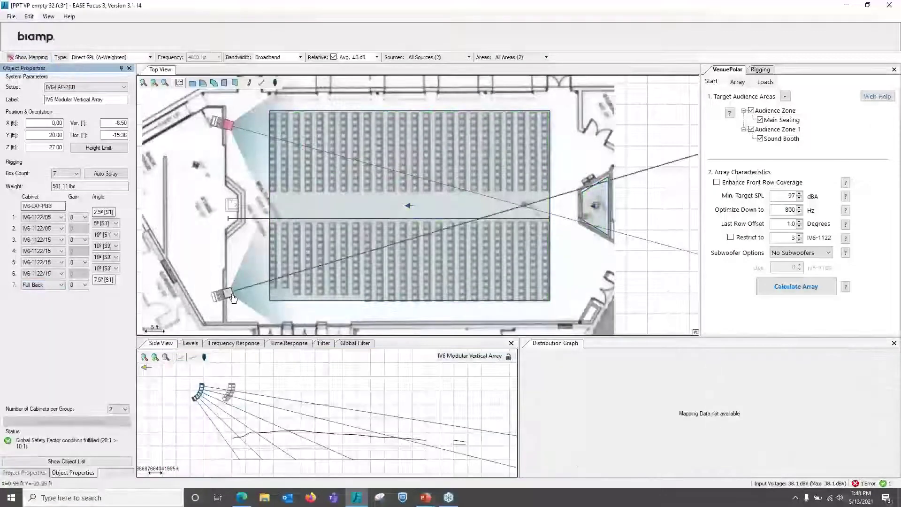
Set the duplicate array at Y -20 ft to 7 boxes as well, with Pull Back as its seventh element
click(230, 295)
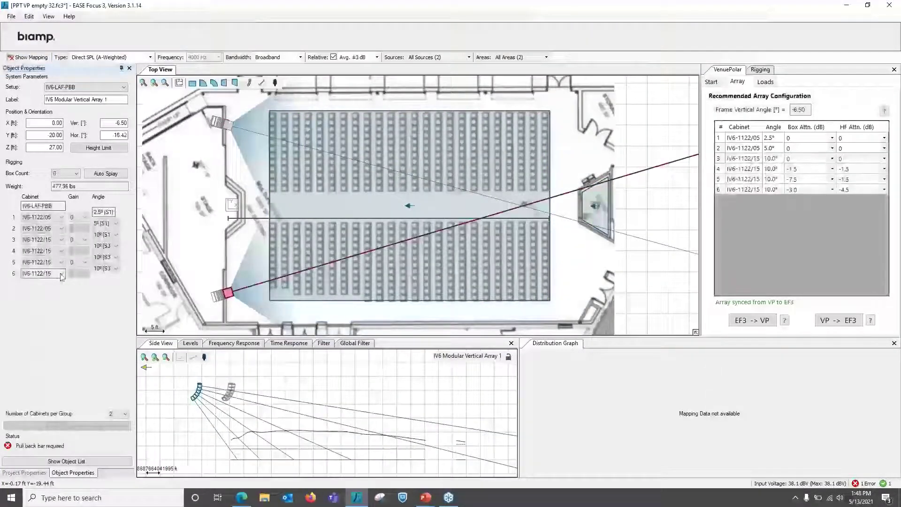
click(70, 173)
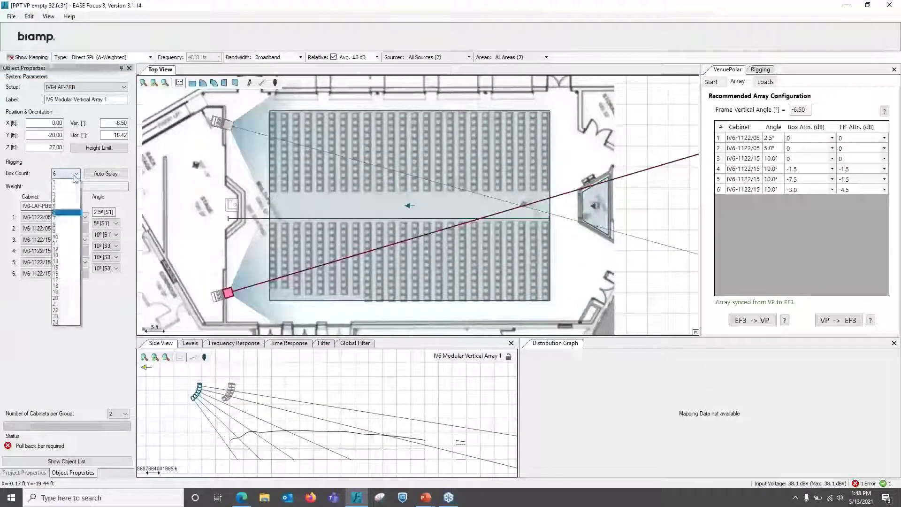
click(65, 220)
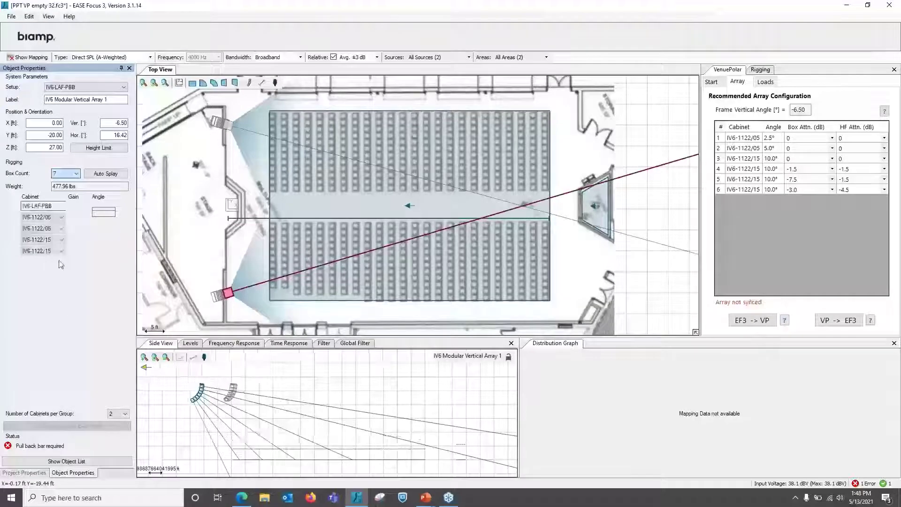
click(43, 284)
click(47, 306)
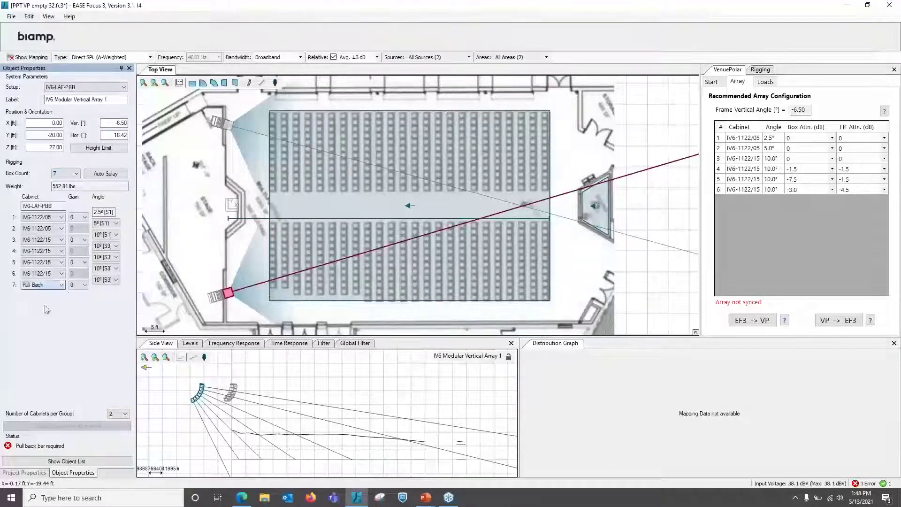
Sync the arrays at Y -20 ft and Y 20 ft from EF3 to VP, keeping the existing filters for both
click(752, 320)
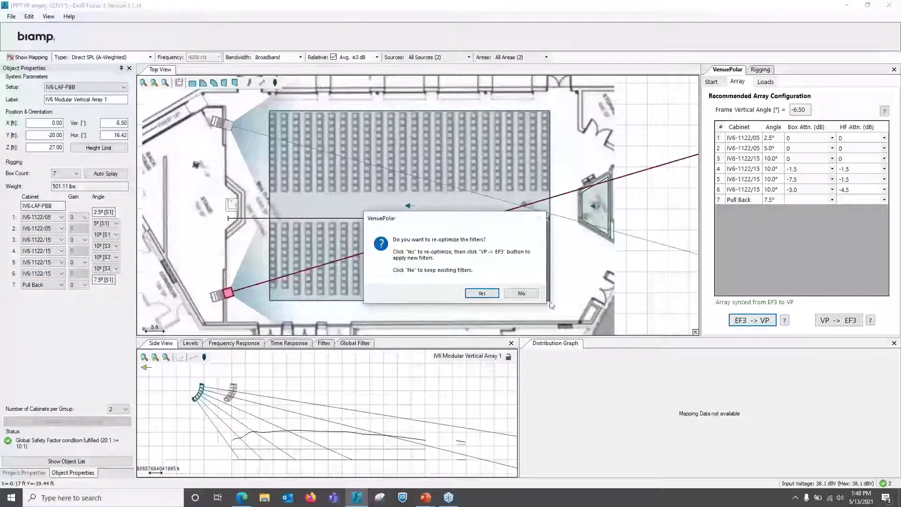
click(522, 293)
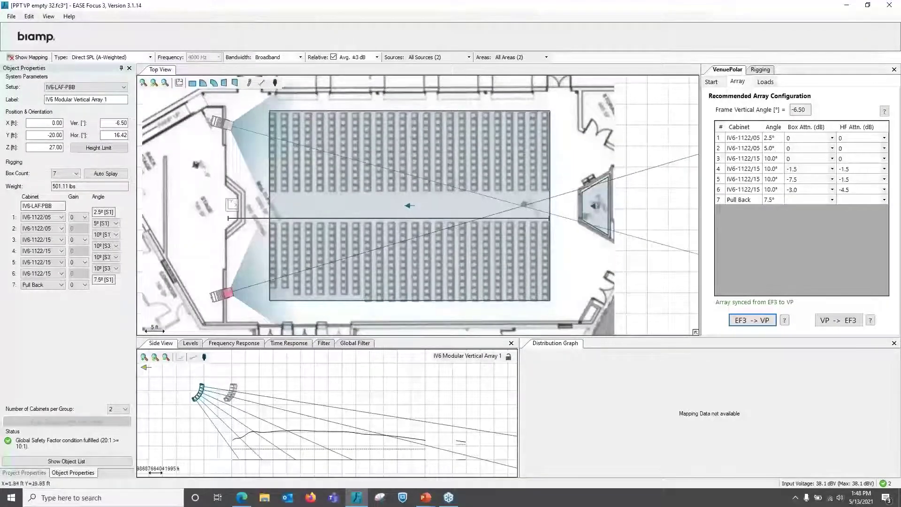
click(228, 124)
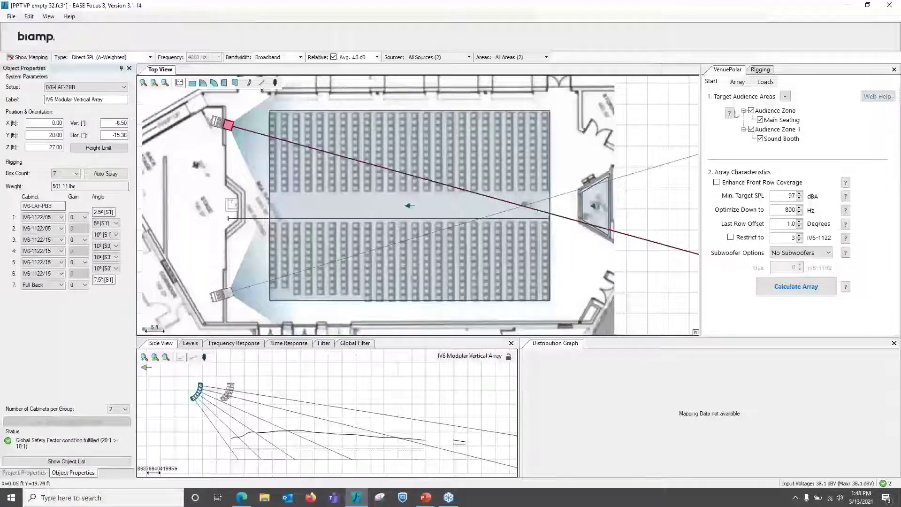
click(737, 82)
click(752, 320)
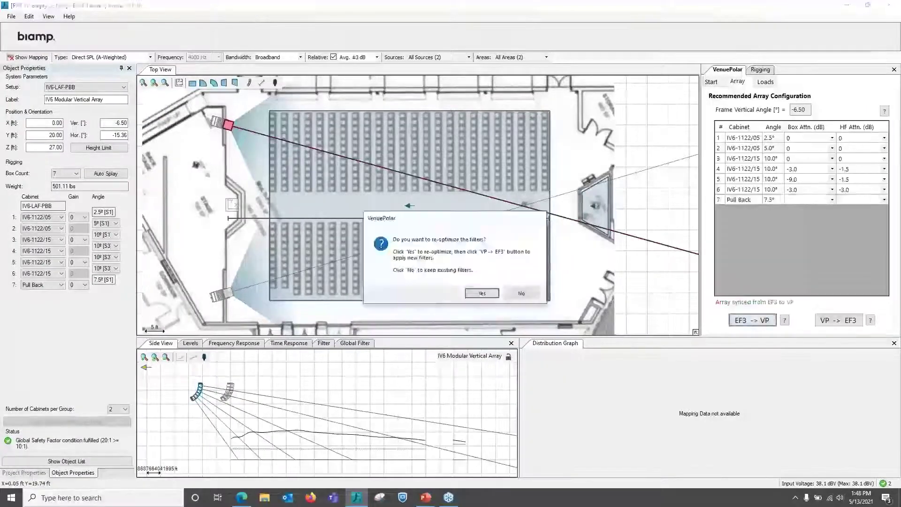
click(534, 294)
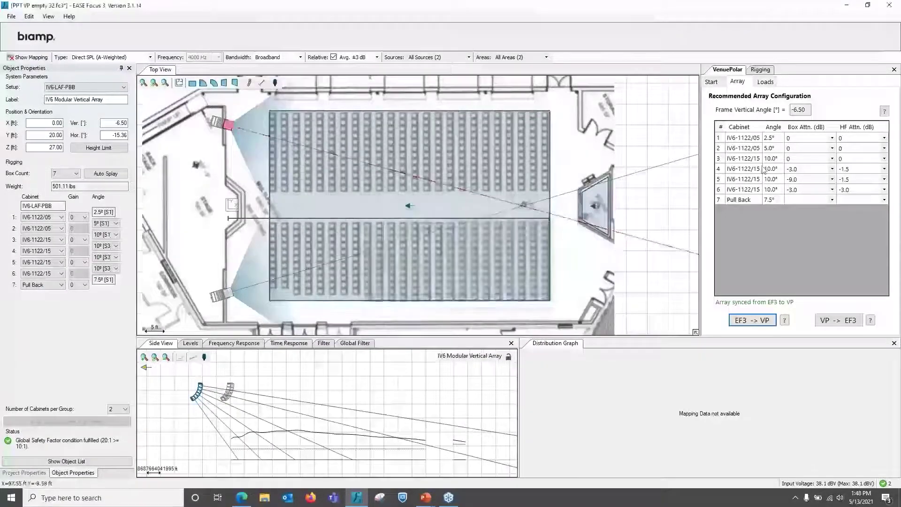
Review the loads of the array at Y 20 ft and compare the relative and absolute SPL mapping of the audience areas
click(765, 82)
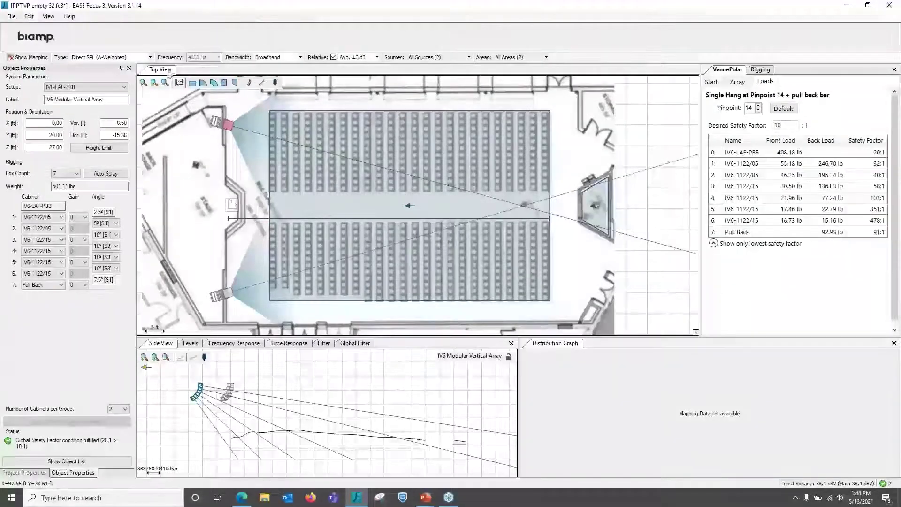
click(31, 57)
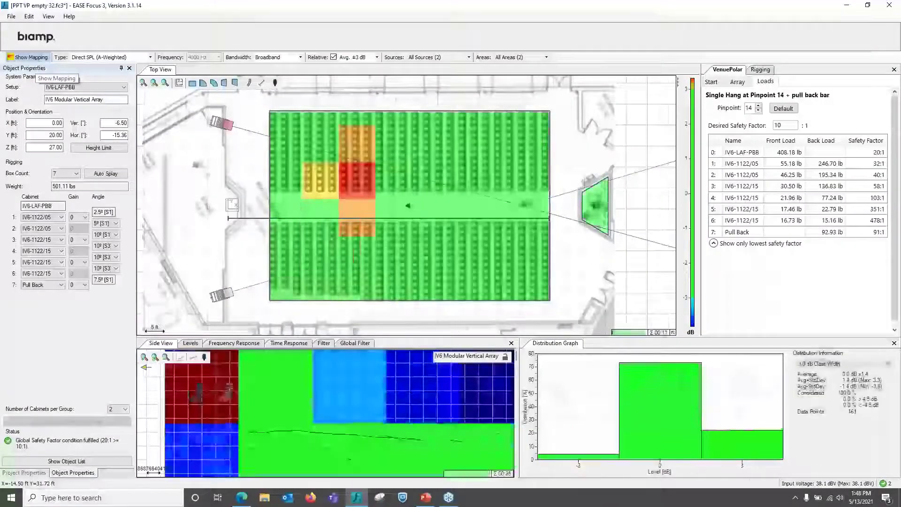
click(333, 57)
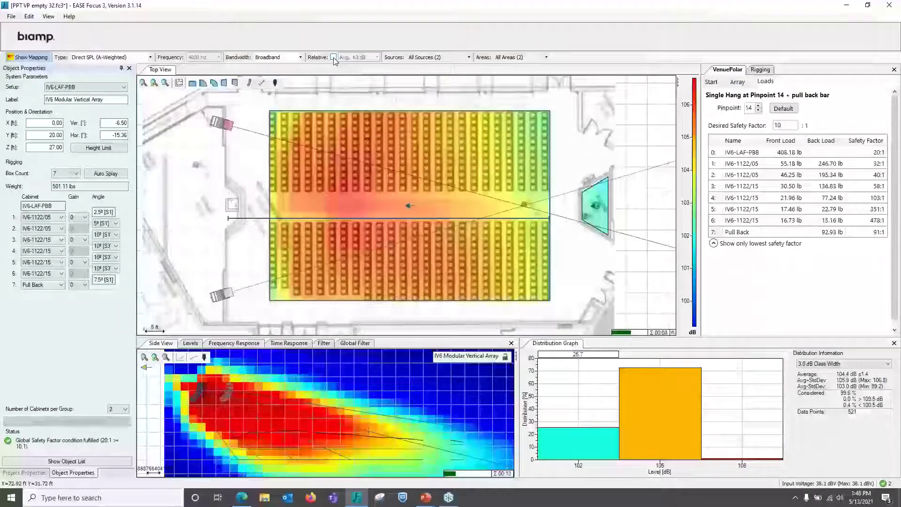
click(334, 57)
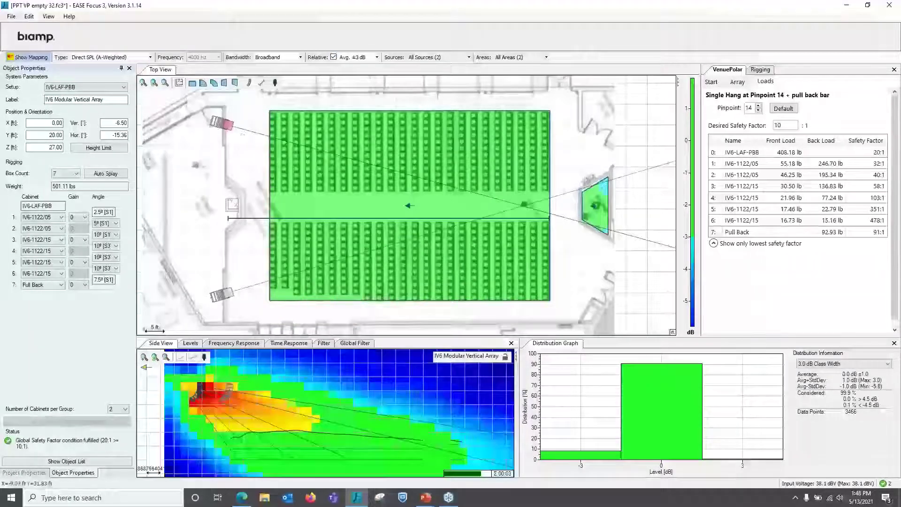
click(333, 57)
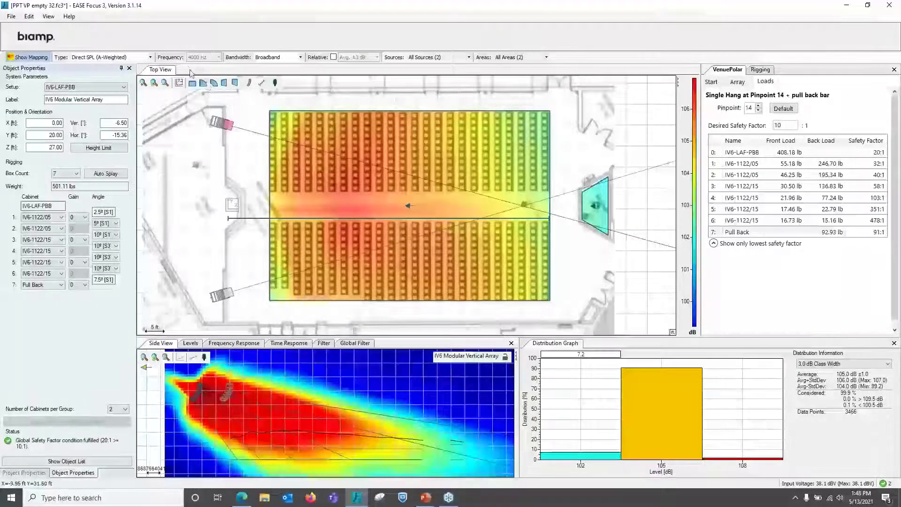
click(44, 61)
Place a third IV6 Modular Vertical Array behind the array at Y 20 ft, about X -4.3 and Y 20.8 ft, with 3 boxes
click(249, 82)
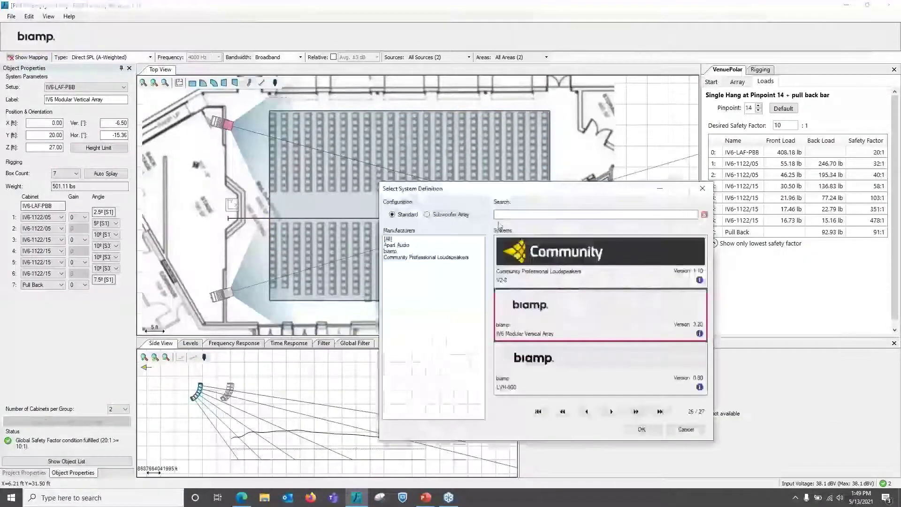
click(551, 307)
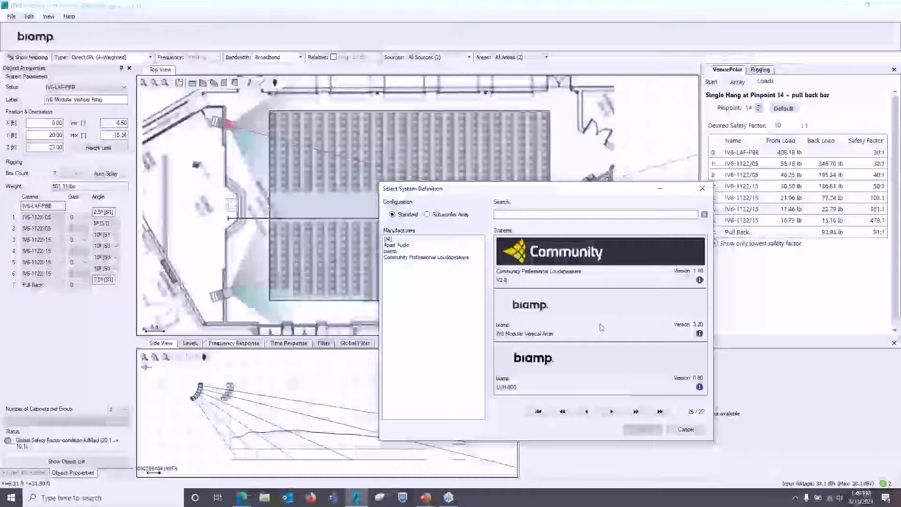
click(601, 327)
click(642, 429)
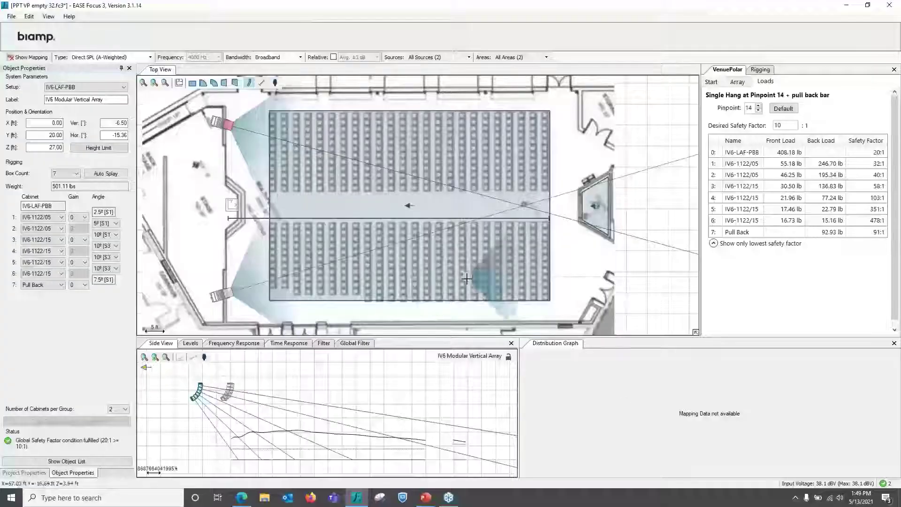
click(207, 121)
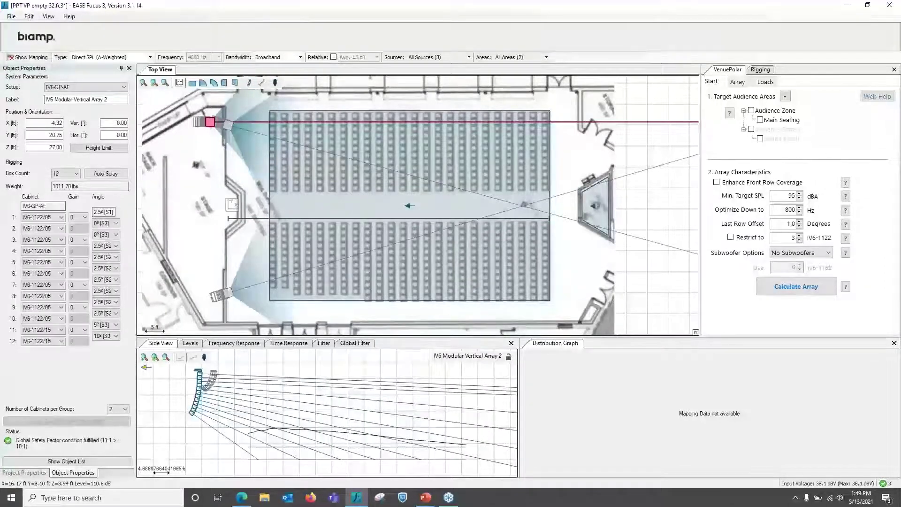
click(76, 174)
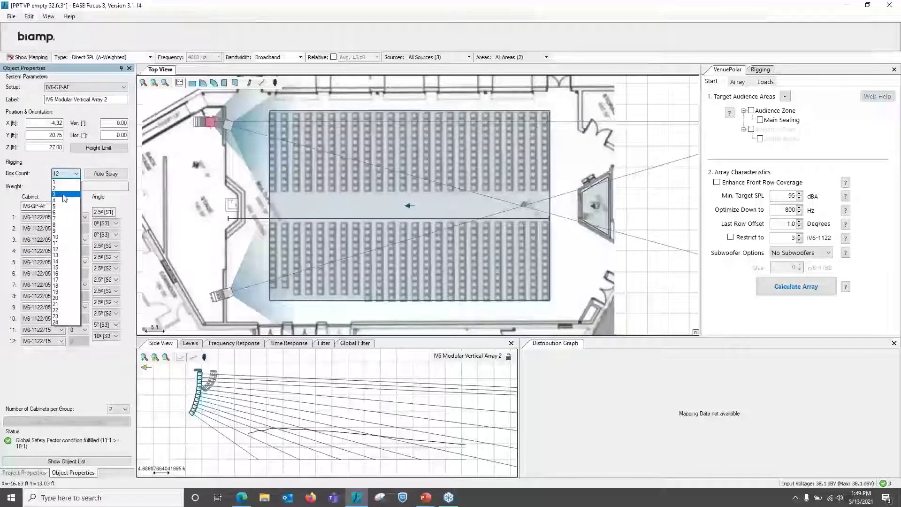
click(64, 195)
Set the new array's subwoofer option to Behind Array and try to calculate the array
click(829, 254)
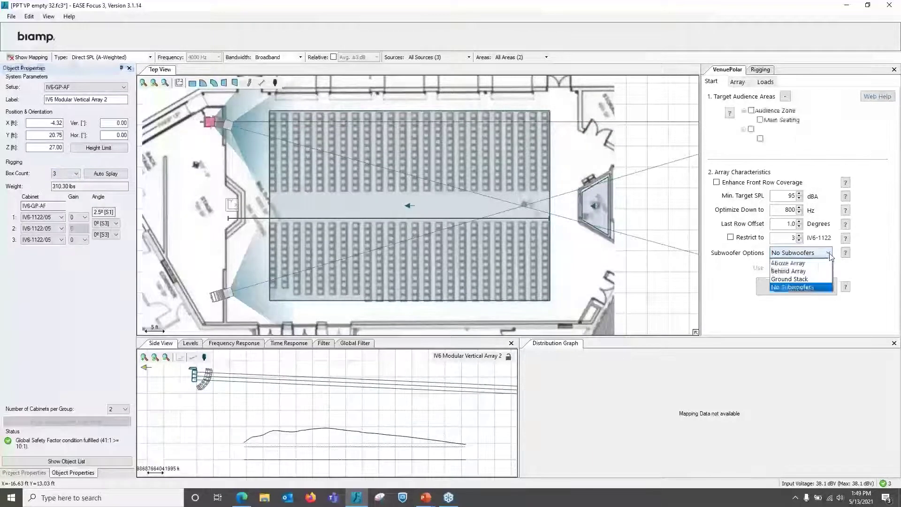
click(807, 271)
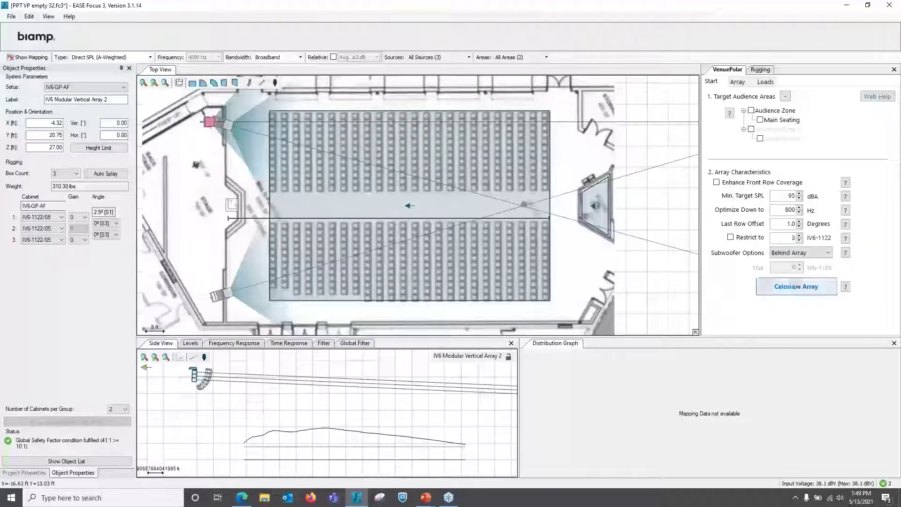
click(796, 286)
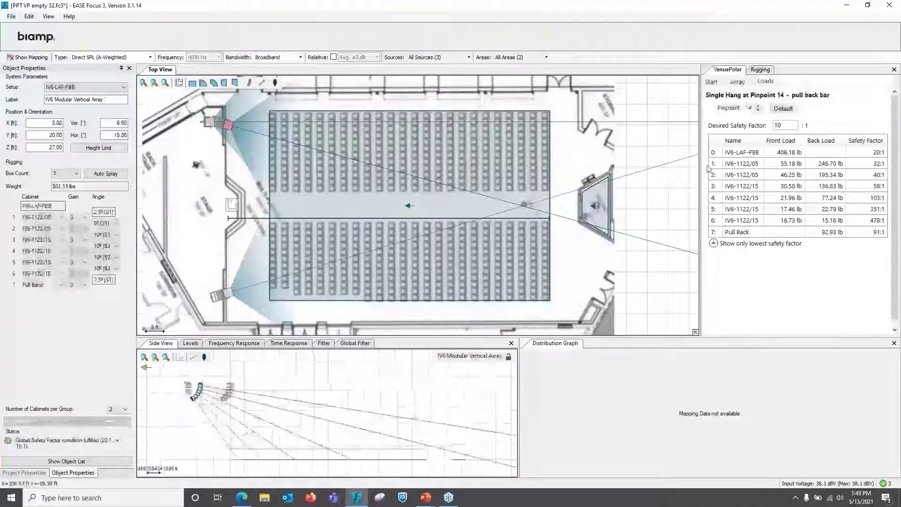
Recalculate the main array at Y 20 ft without subwoofers and set its subwoofer option to Behind Array
click(737, 81)
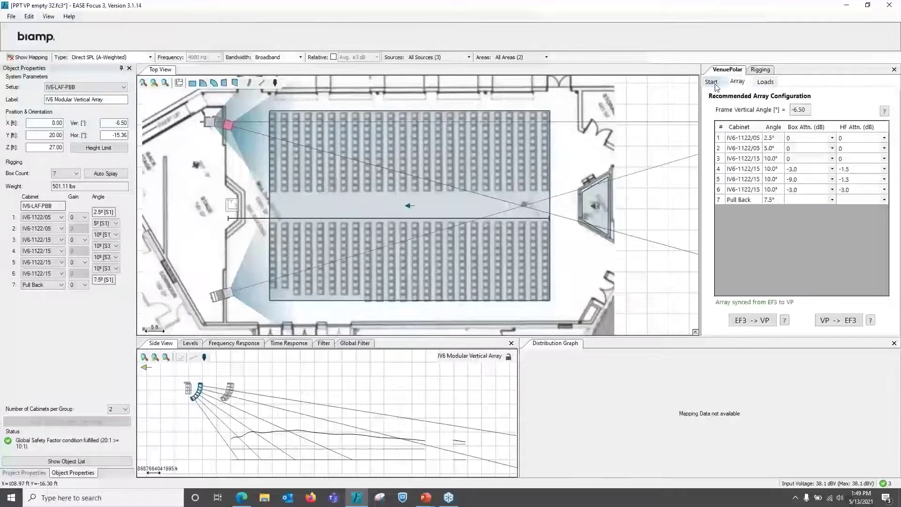
click(715, 85)
click(793, 287)
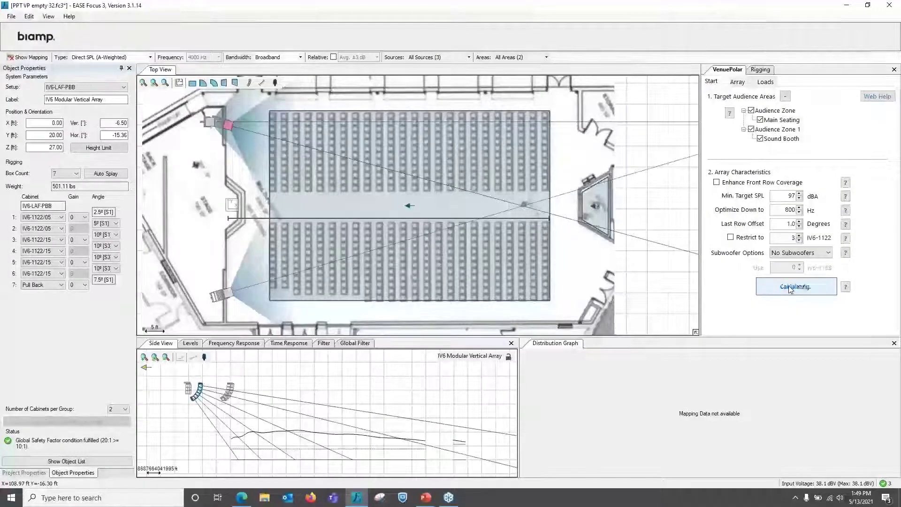
click(824, 253)
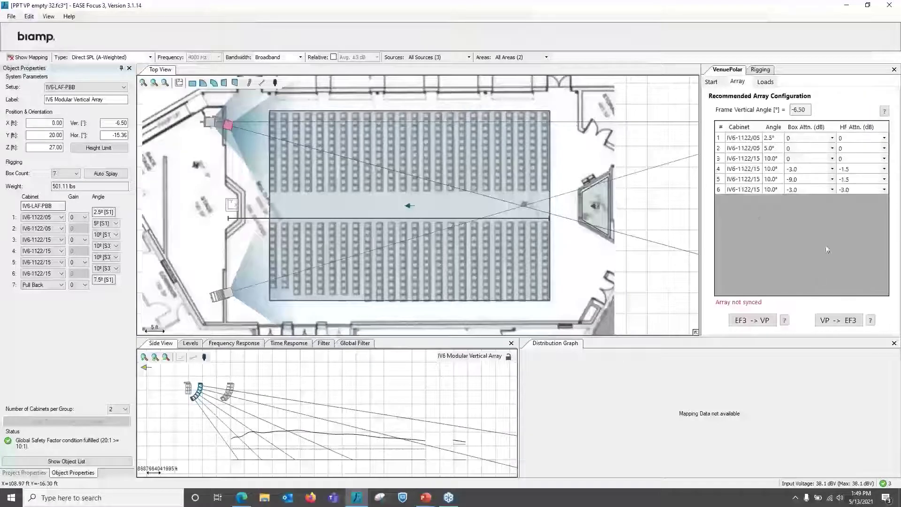
click(711, 82)
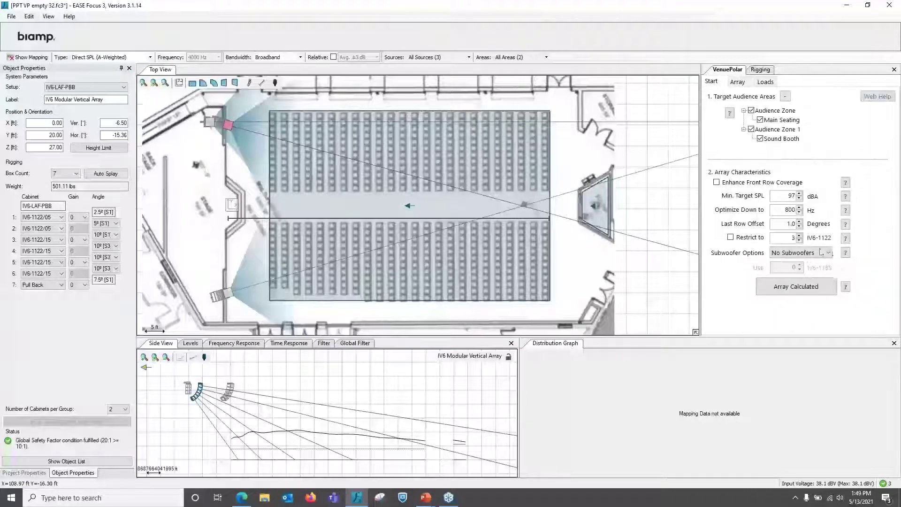
click(829, 252)
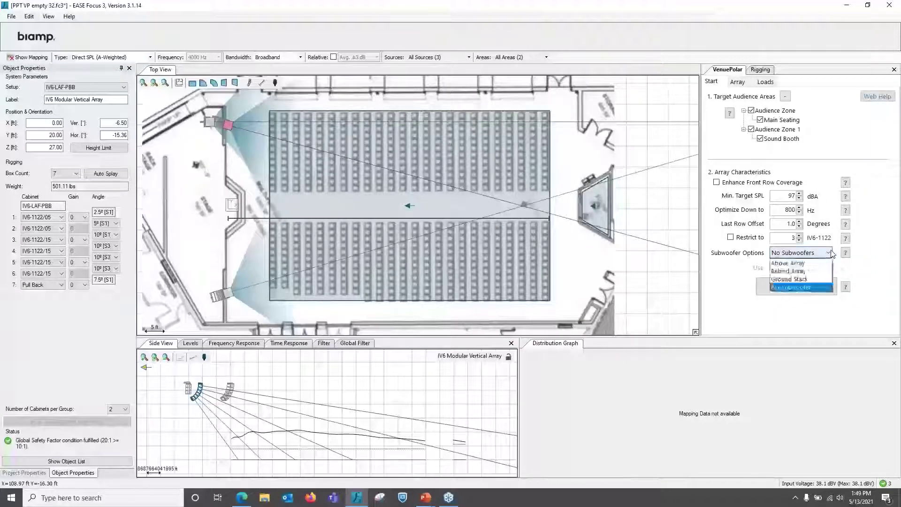
click(809, 272)
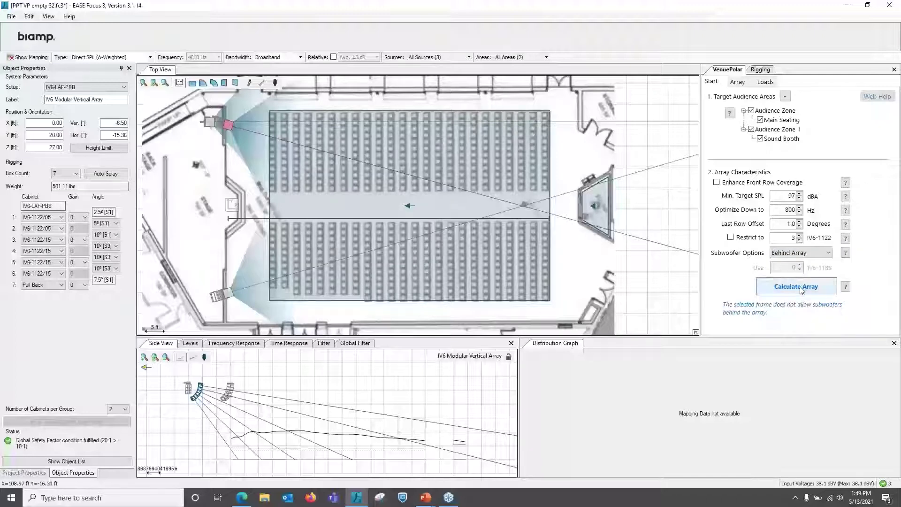
Rotate the new rear array to about -14.5° horizontally and try to calculate it with subwoofers behind the array
click(211, 122)
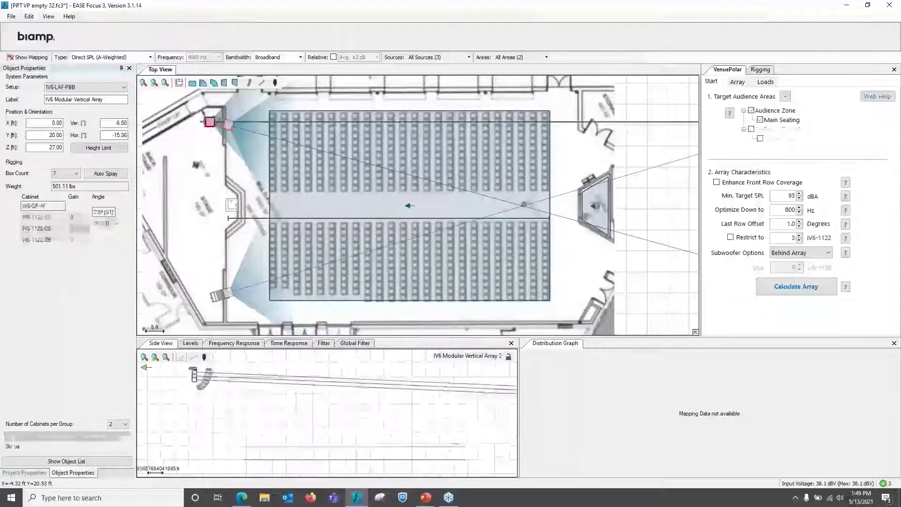
click(796, 287)
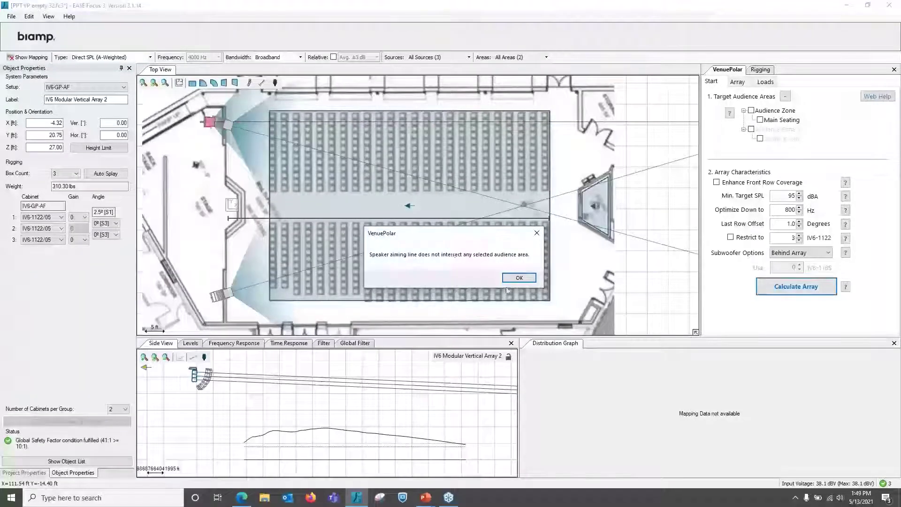
click(519, 279)
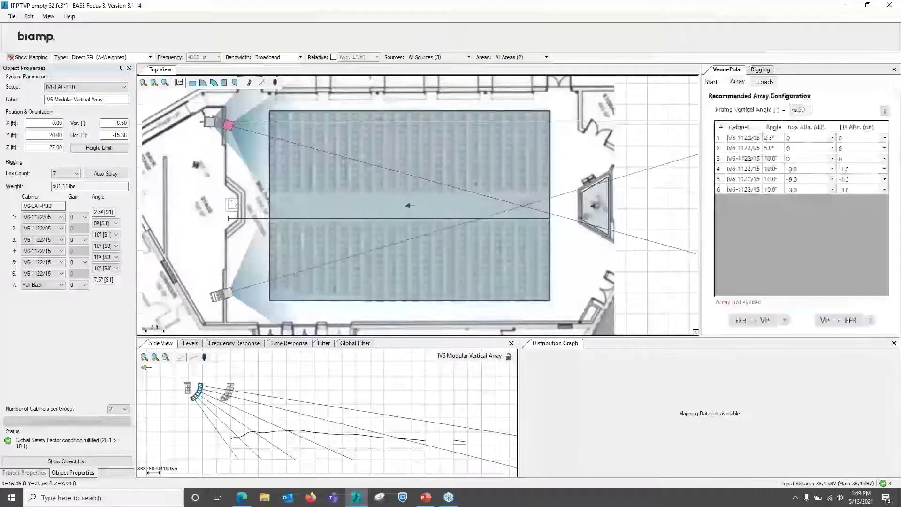
drag(300, 121, 303, 146)
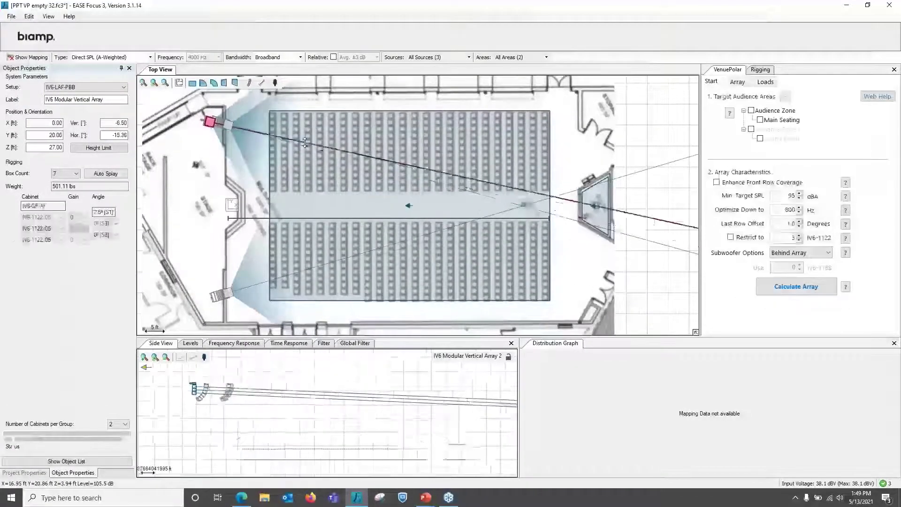
click(786, 287)
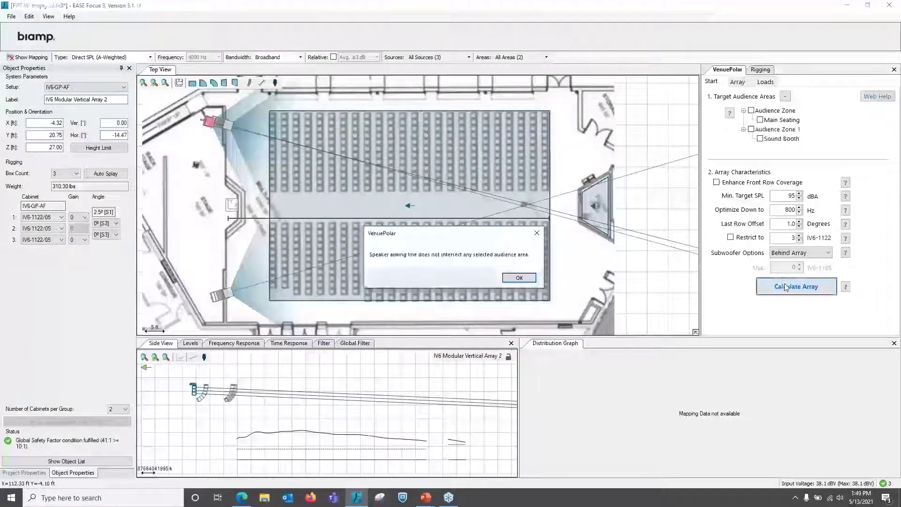
click(519, 278)
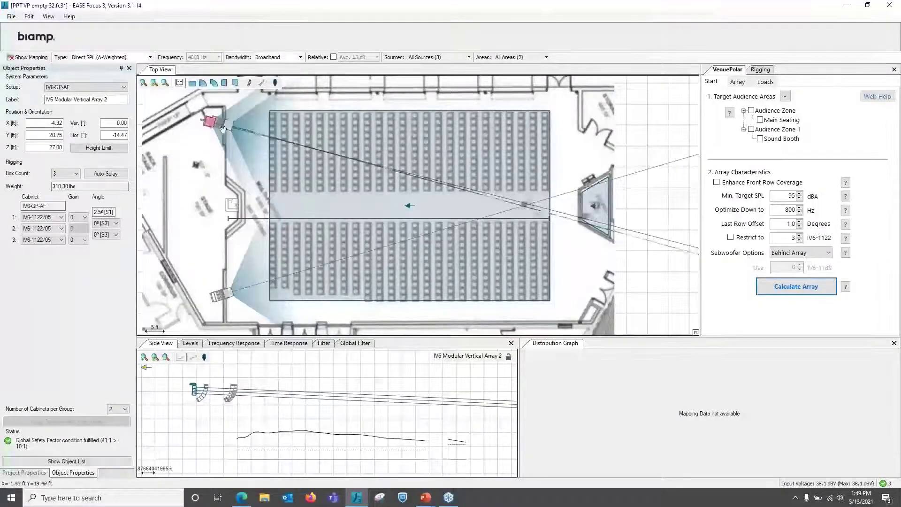
Check the available box counts of the new rear array and try to sync it from VP to EF3
click(209, 122)
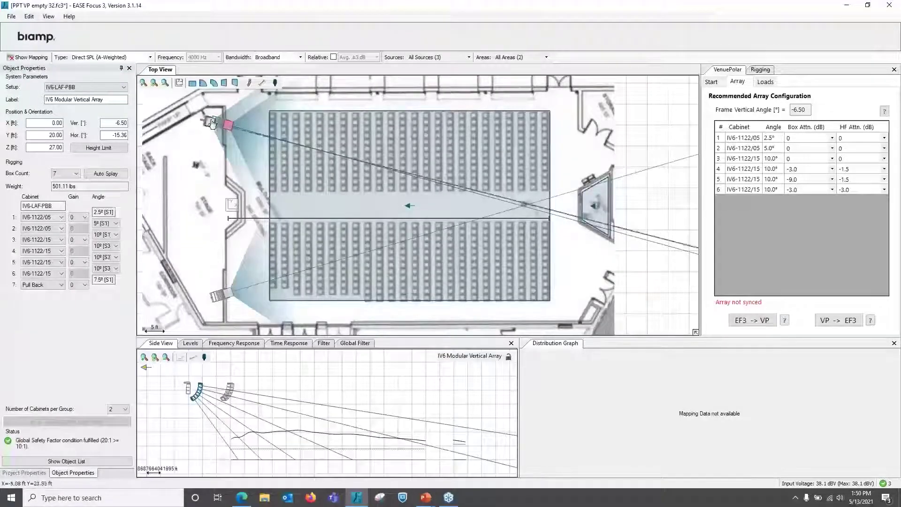
click(211, 123)
click(76, 173)
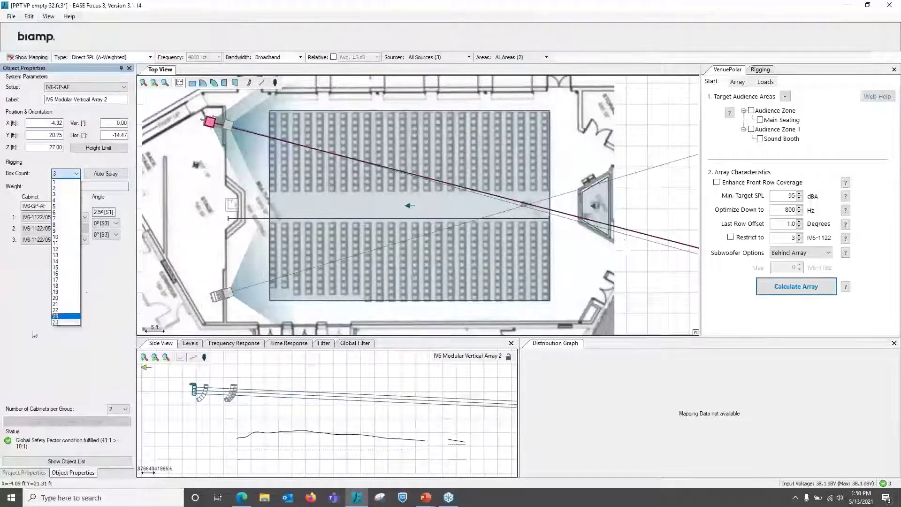
click(126, 284)
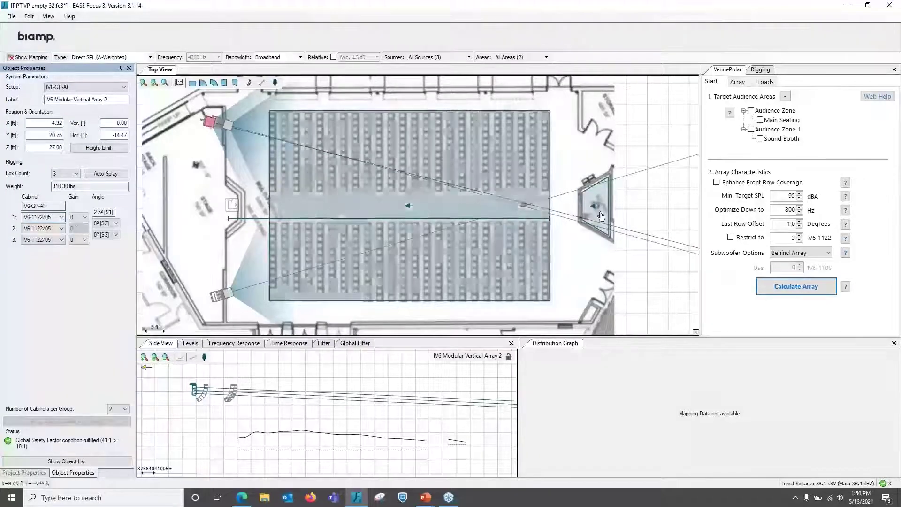
click(737, 82)
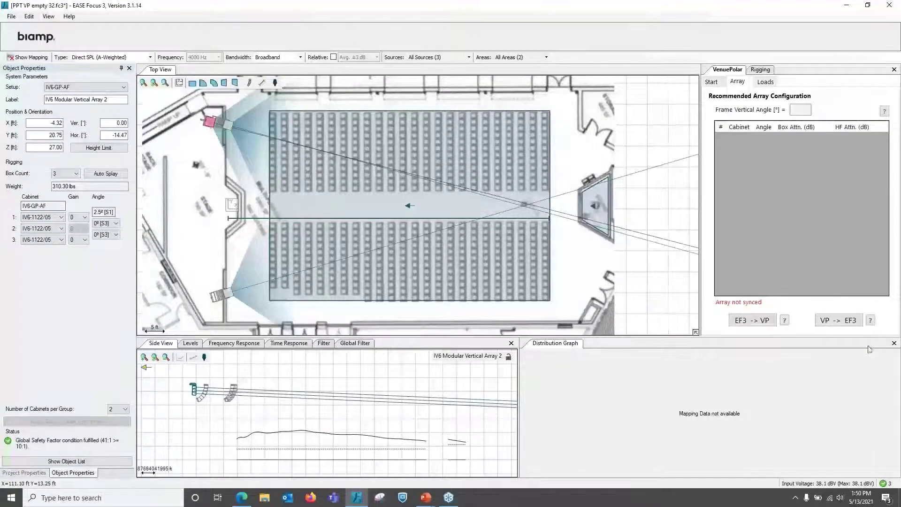
click(838, 323)
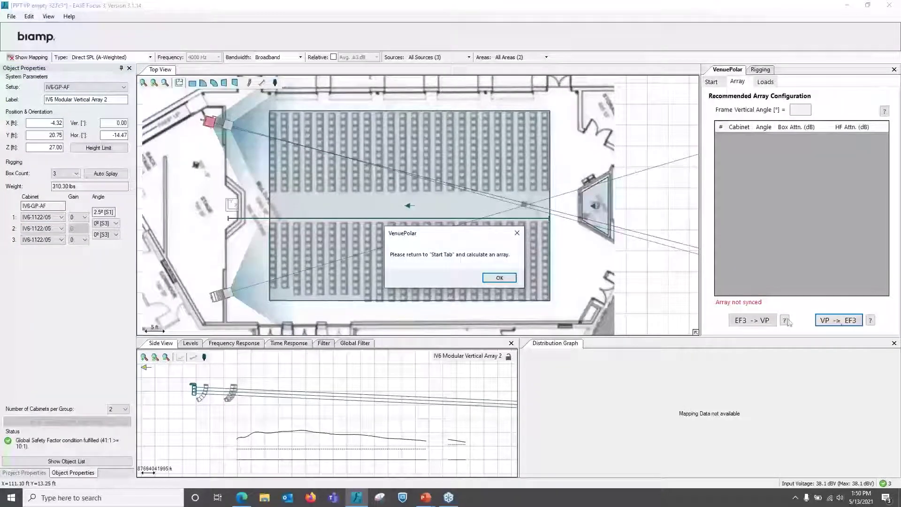
Dismiss the VenuePolar message and set all three cabinets of the new rear array to IV6-118S
click(500, 277)
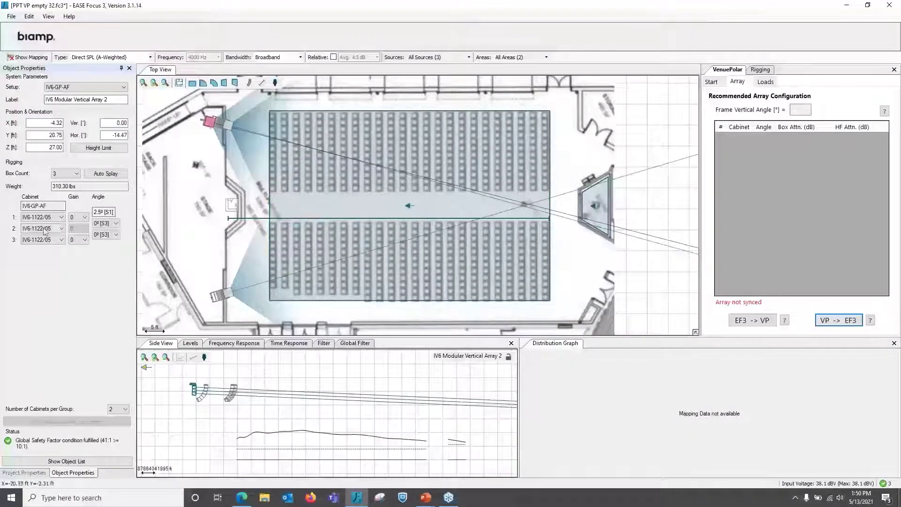
click(59, 217)
click(53, 242)
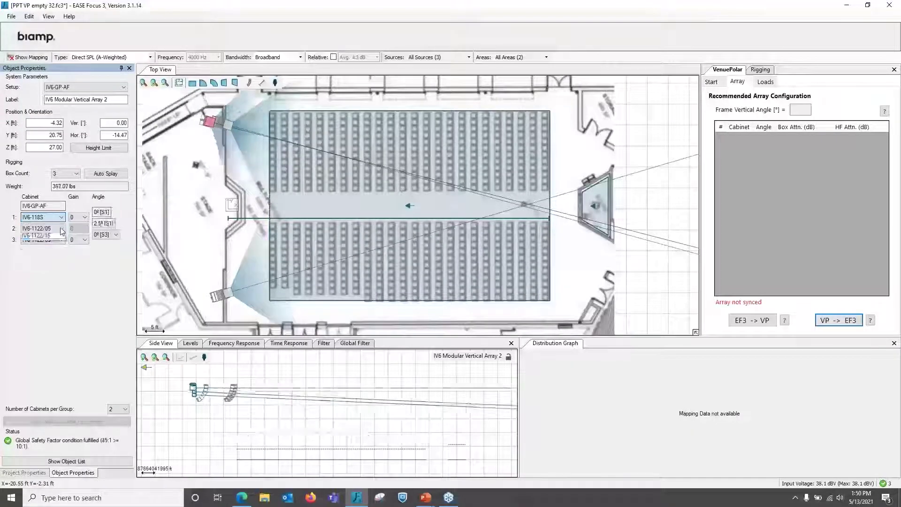
click(61, 229)
click(53, 242)
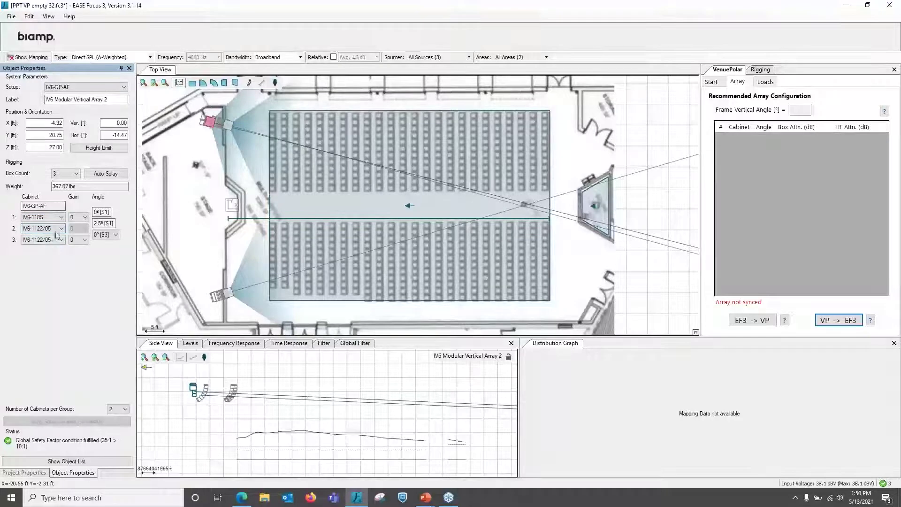
click(61, 228)
click(47, 236)
click(60, 240)
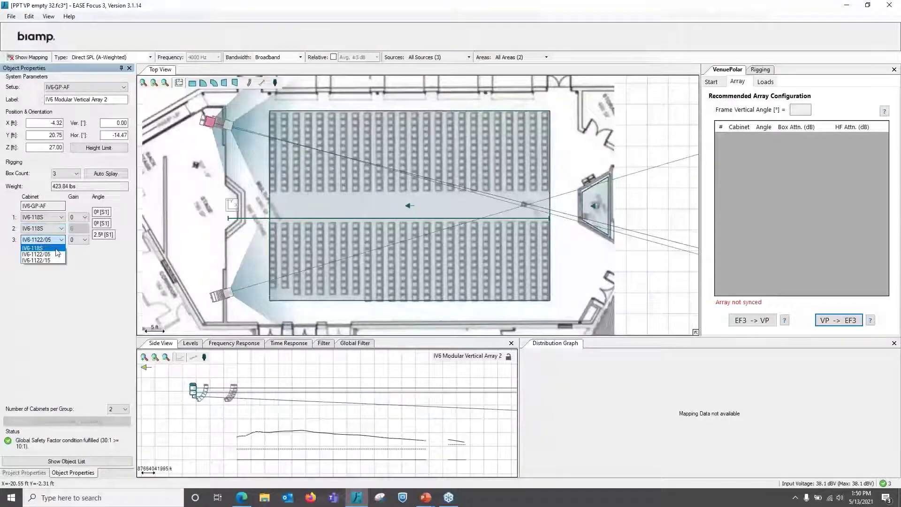
click(58, 248)
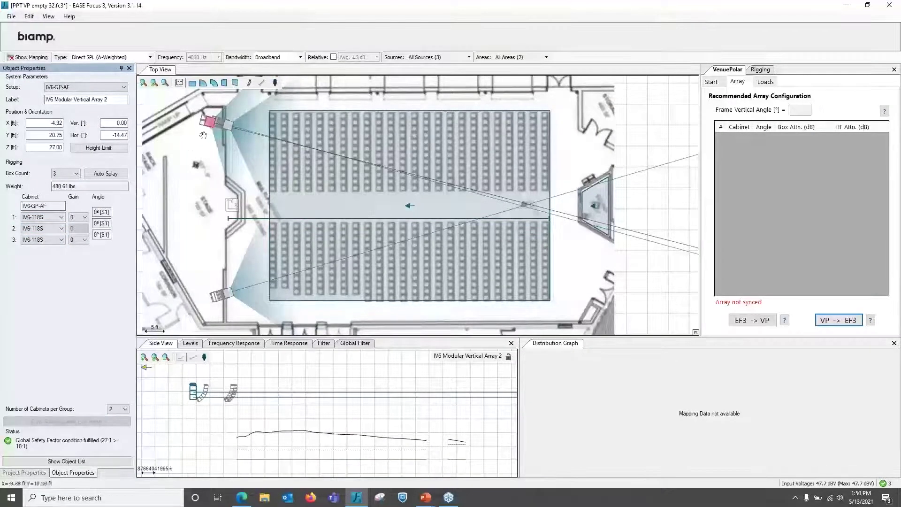
Move the IV6-118S array to about X 1 ft, Y 1.5 ft and calculate it as a Ground Stack targeting the Audience Zone
click(231, 203)
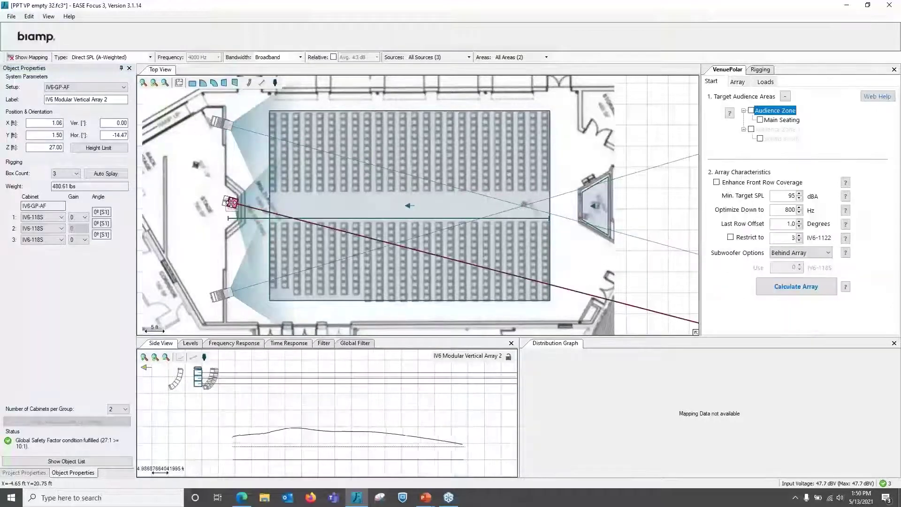
click(828, 256)
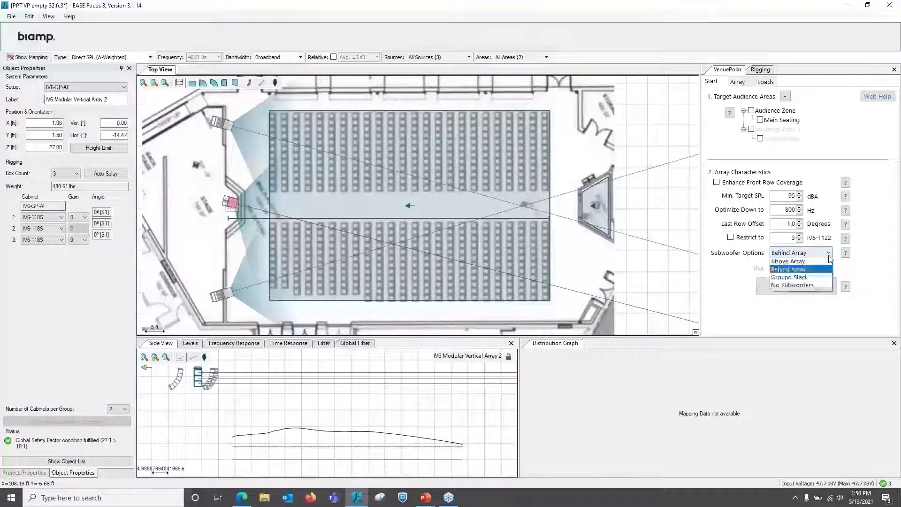
click(807, 279)
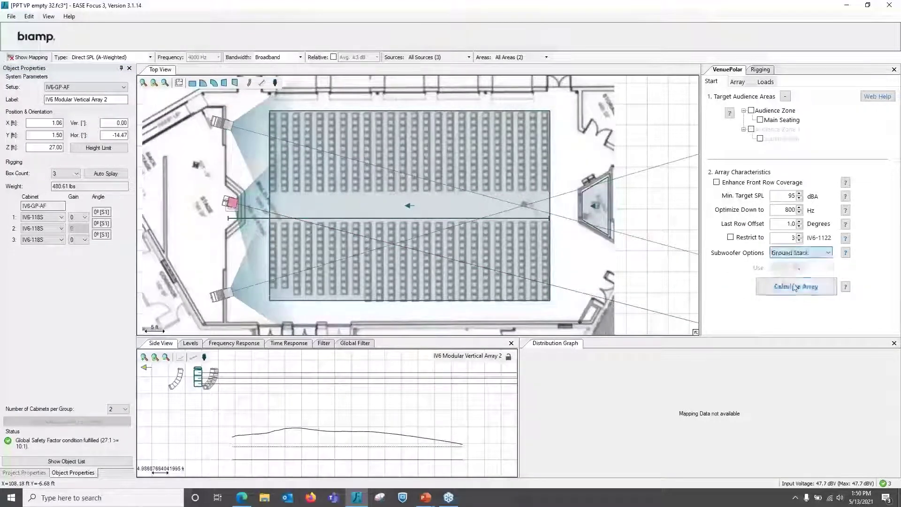
click(751, 110)
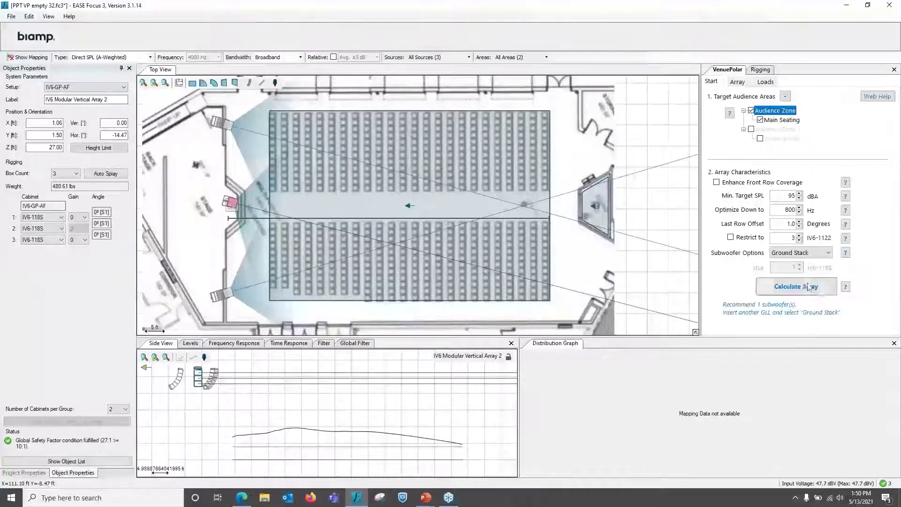
click(795, 287)
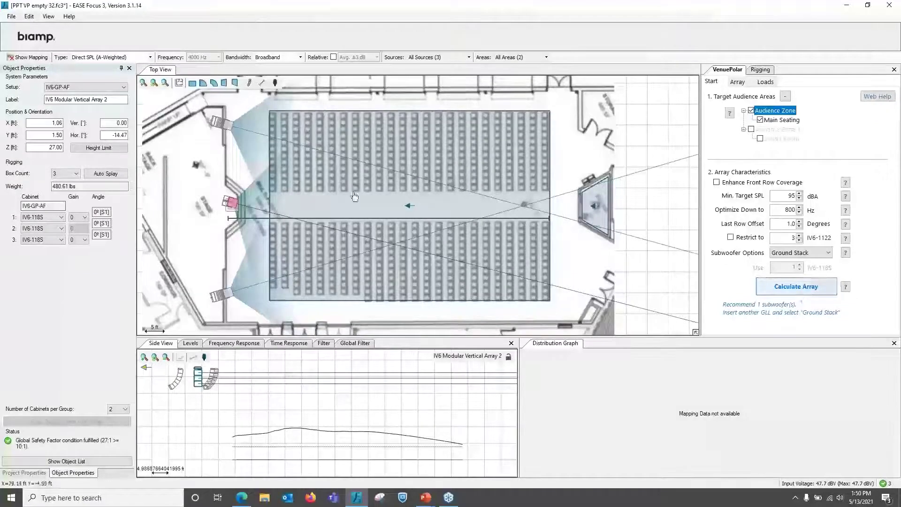
Move the IV6-118S array to about Y 12.5 ft and rotate it to about -0.3° horizontally
drag(233, 160, 232, 156)
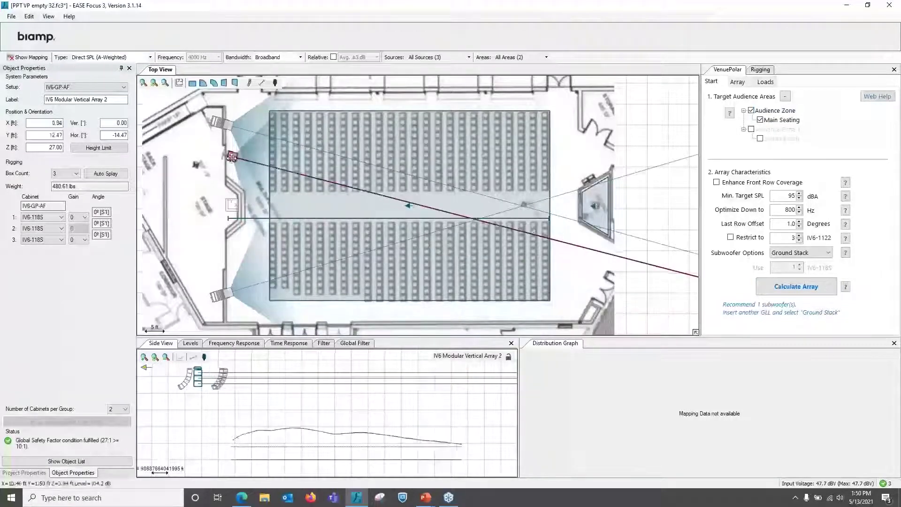
drag(319, 176, 318, 157)
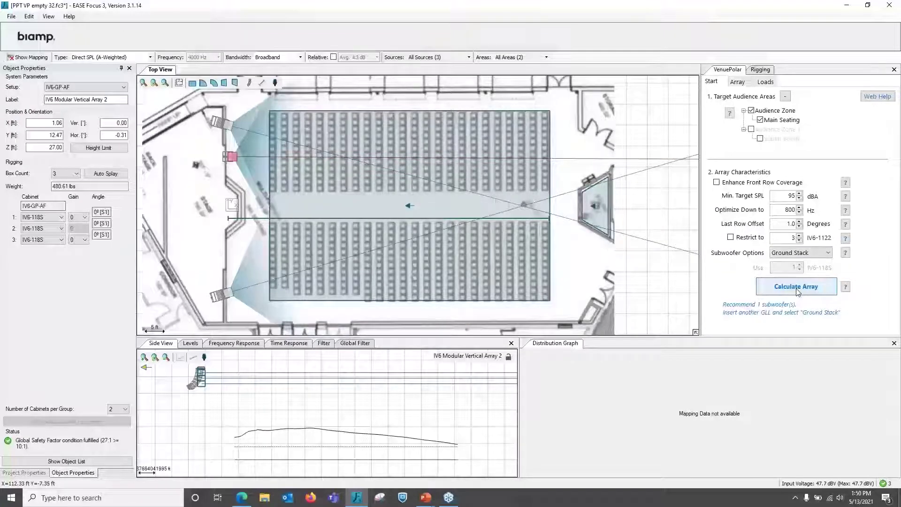
Delete the IV6-118S subwoofer array from the project
click(212, 374)
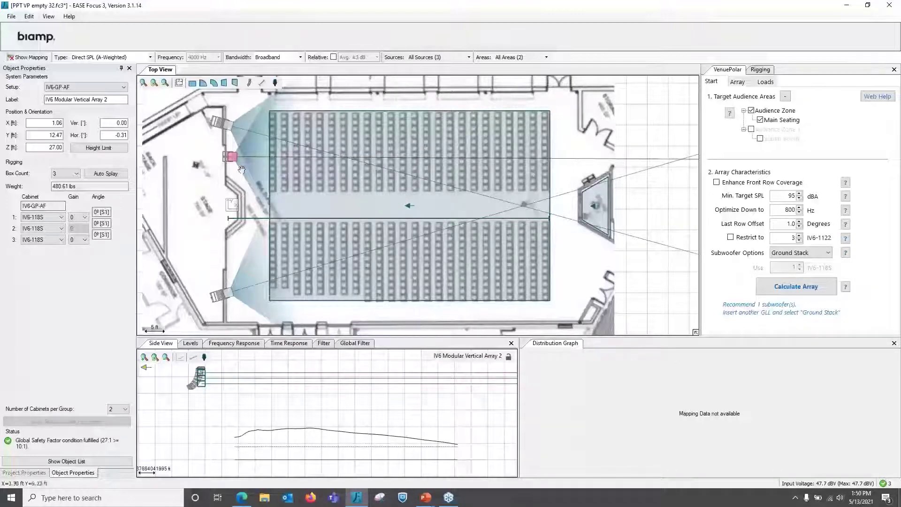
key(Delete)
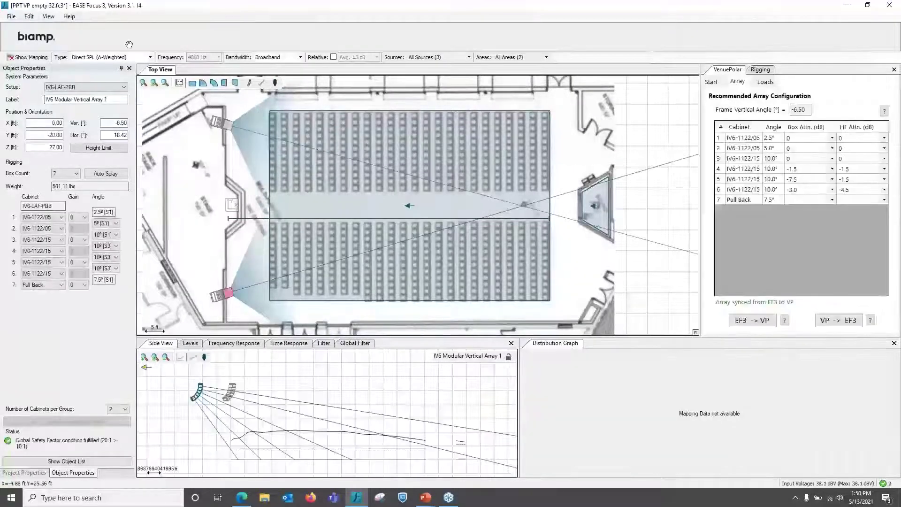
Create a project report including the audience zones and current side view, and save it under the suggested file name
click(11, 16)
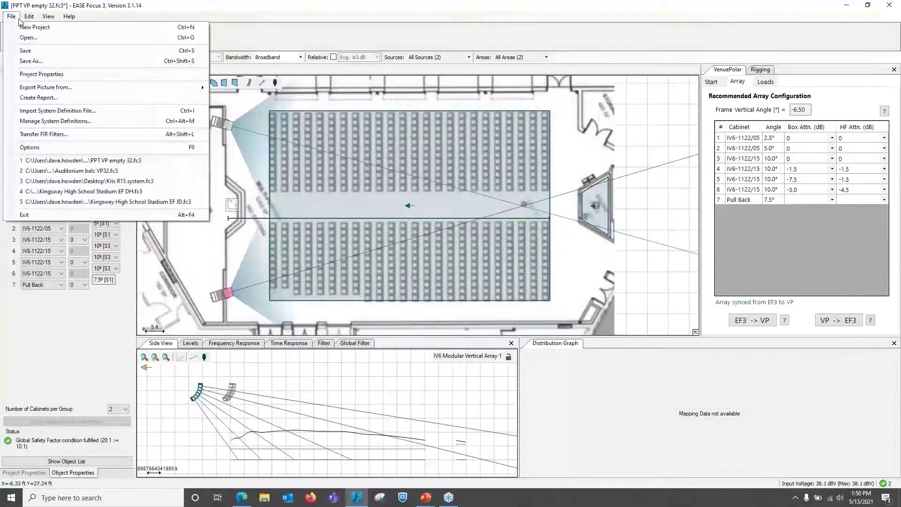
click(64, 97)
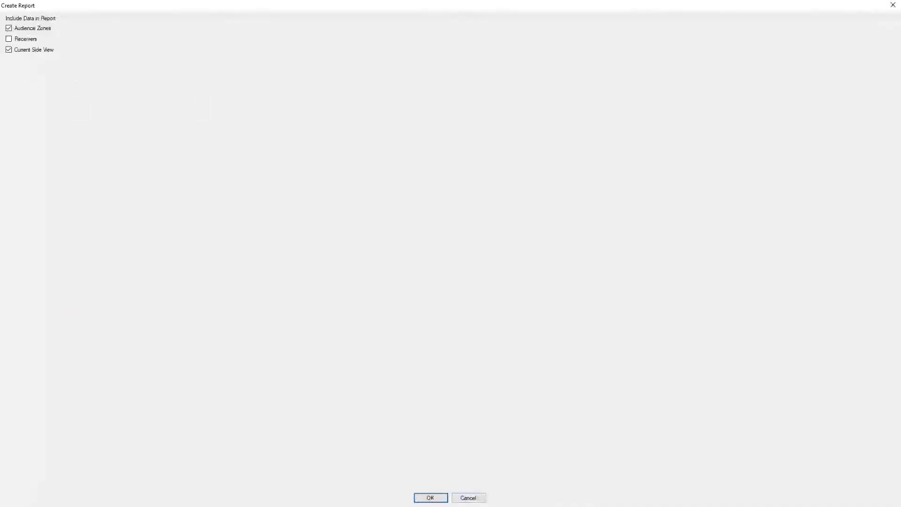
click(441, 497)
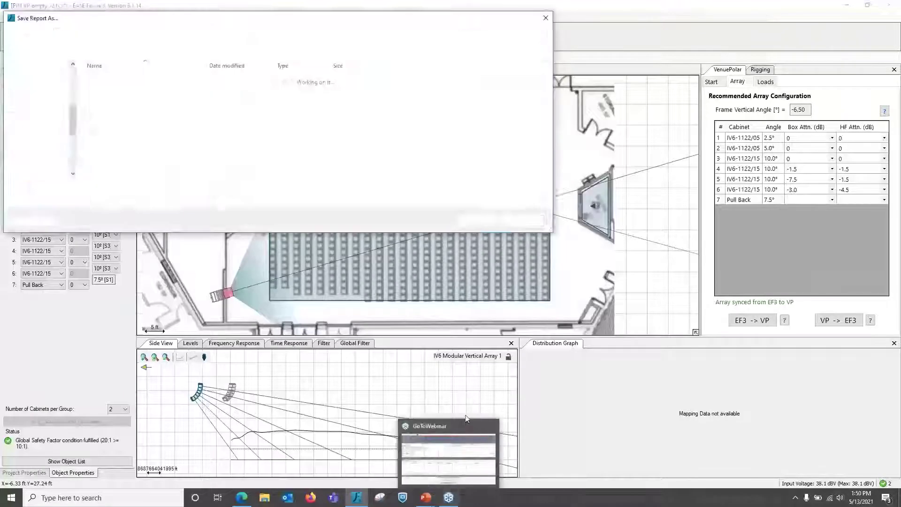
click(484, 218)
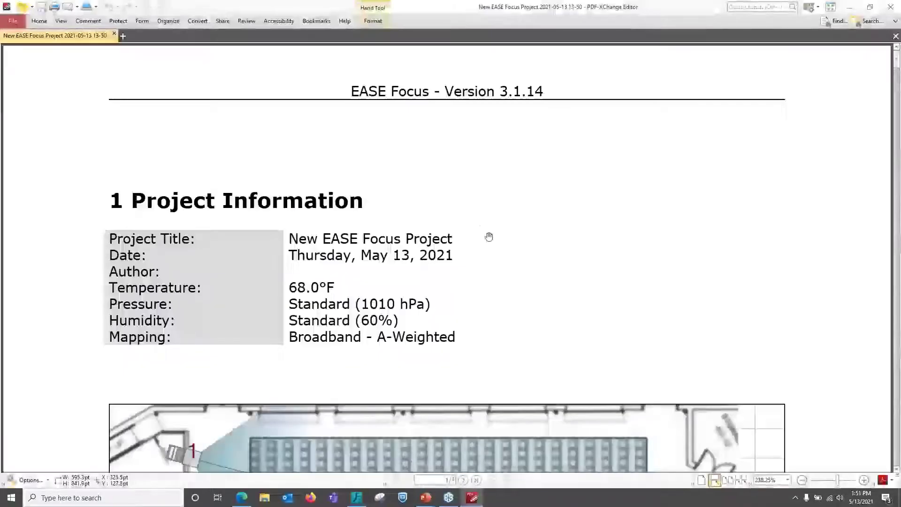
Review the report's project information, top and side views, sound source list and global filter section
scroll(488, 237, down, 1)
scroll(486, 241, down, 7)
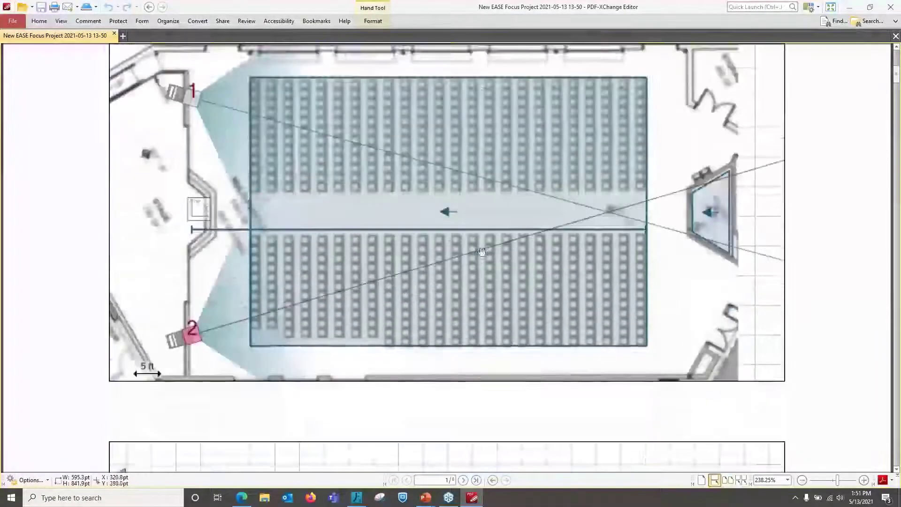
scroll(191, 315, down, 2)
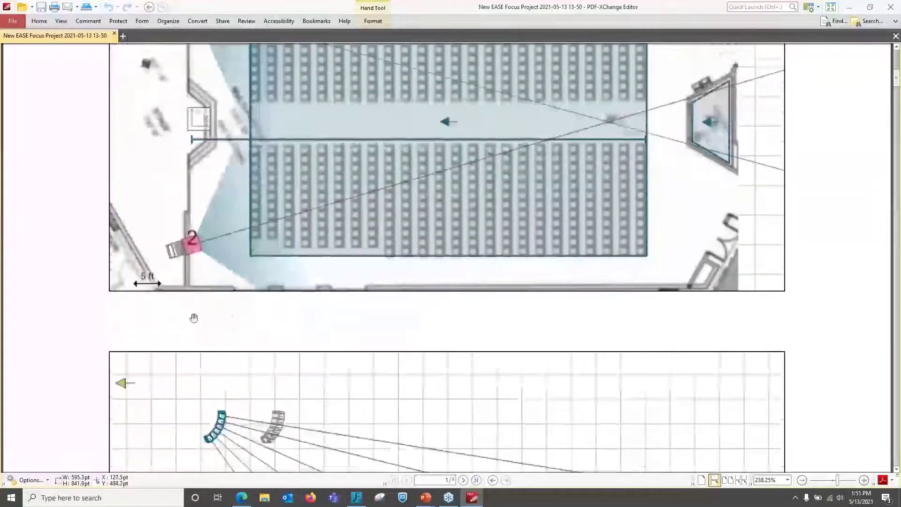
scroll(197, 324, down, 4)
scroll(220, 321, down, 16)
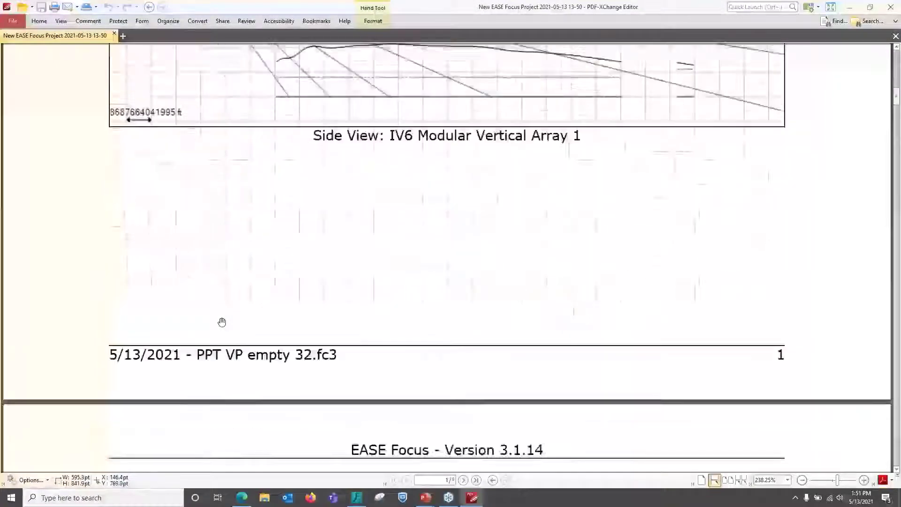
scroll(278, 323, down, 10)
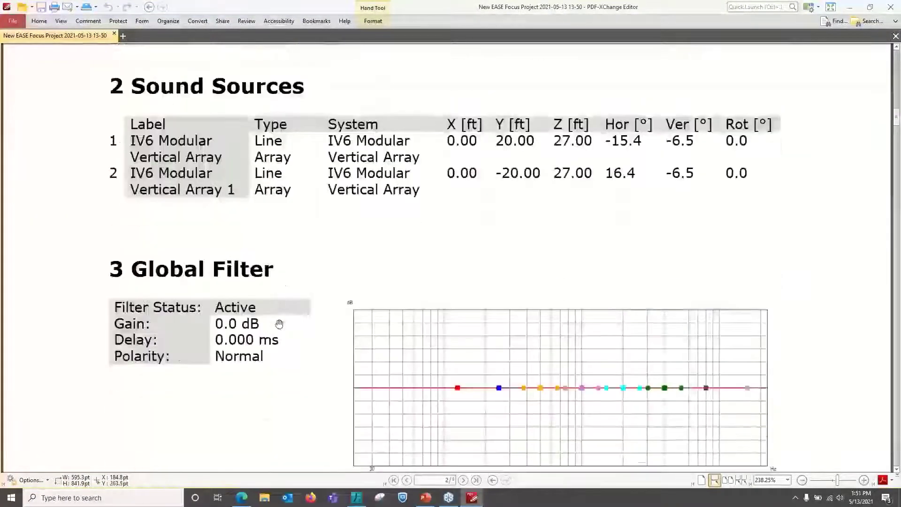
scroll(321, 348, down, 3)
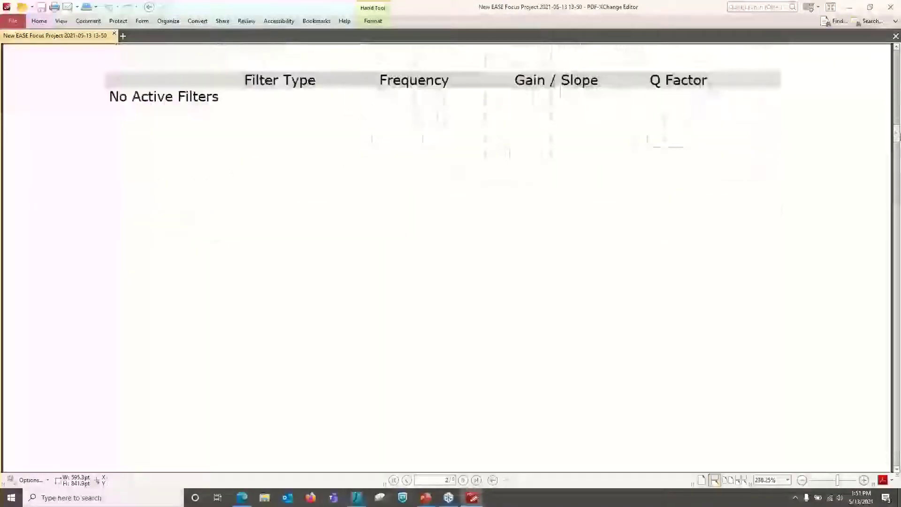
Examine the first array's general data in the report, including its dimensioned drawing, box rigging and aiming angles, and safety status
drag(896, 142, 896, 179)
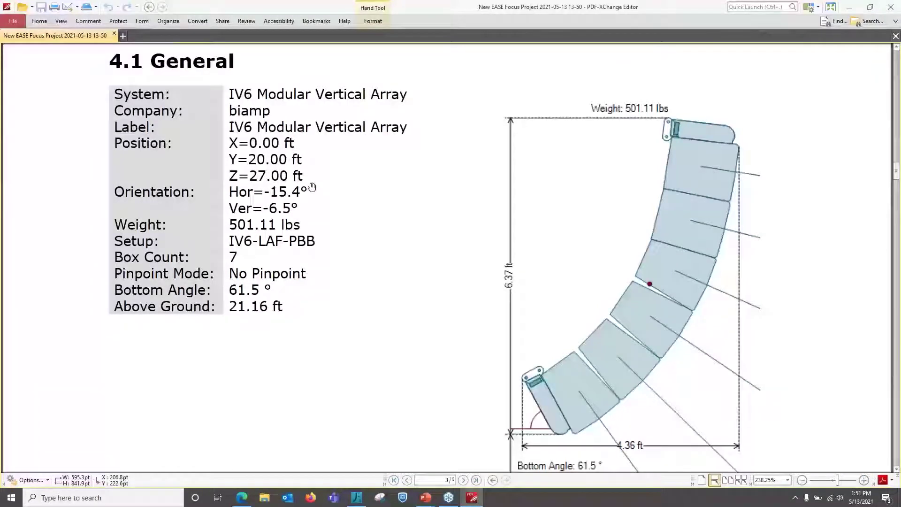
scroll(367, 254, down, 2)
scroll(366, 254, down, 10)
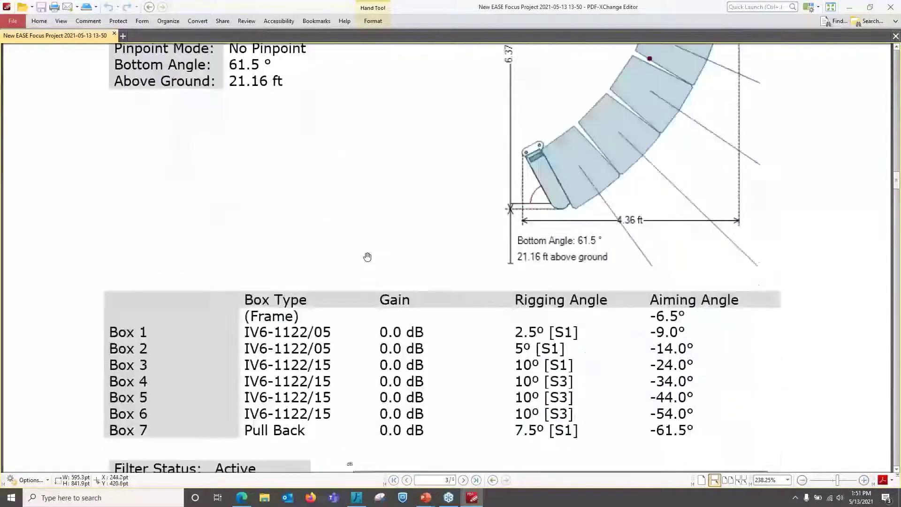
scroll(367, 257, down, 2)
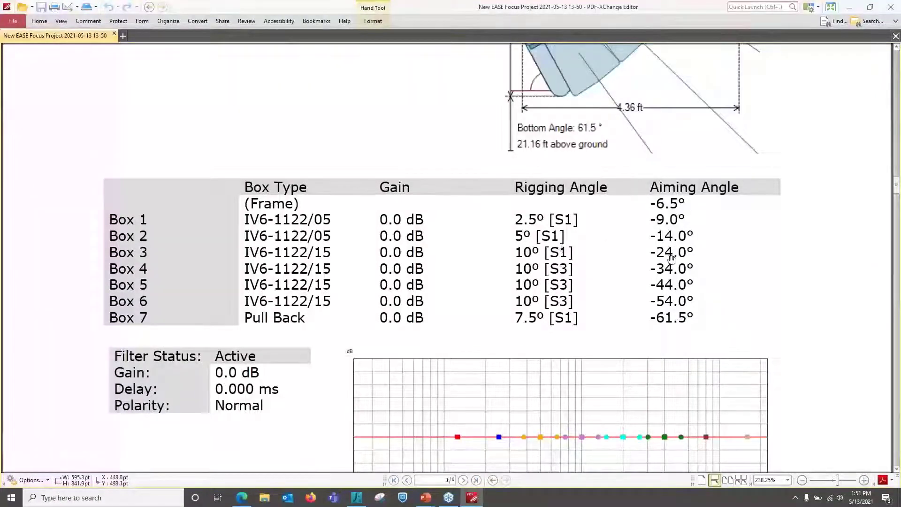
scroll(456, 306, down, 1)
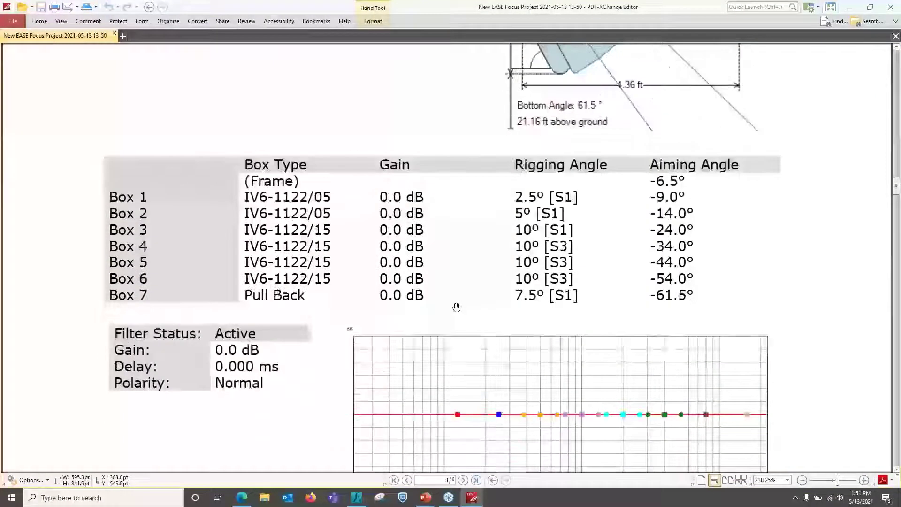
scroll(456, 307, down, 15)
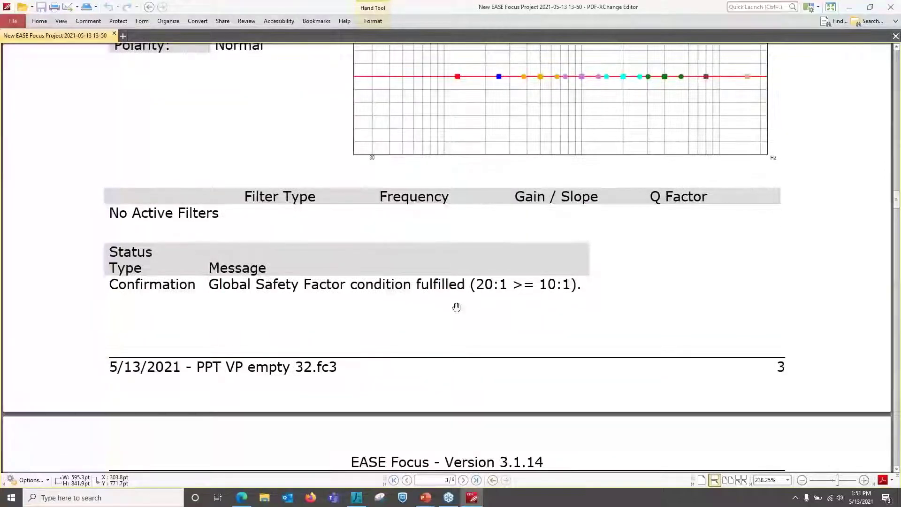
scroll(456, 307, down, 2)
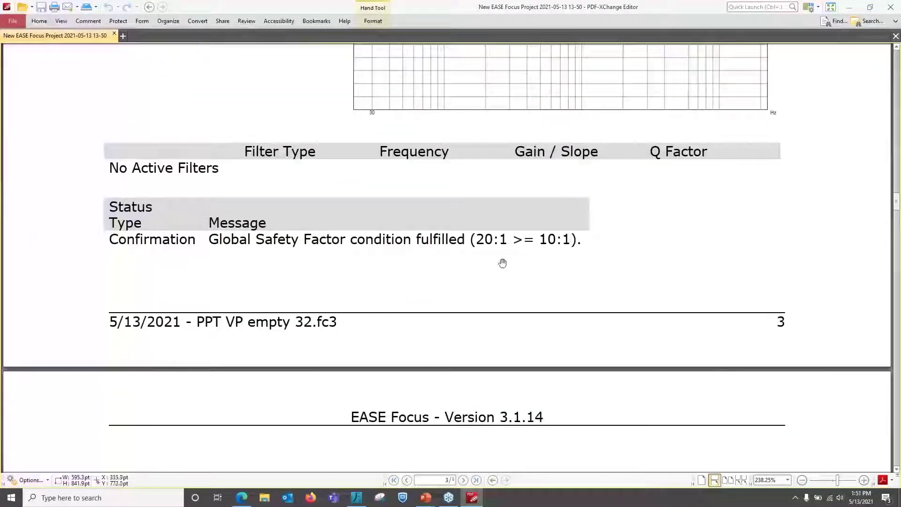
Examine the first array's passive filter settings, rigging loads and bill of materials in the report
scroll(453, 274, down, 1)
scroll(453, 274, down, 12)
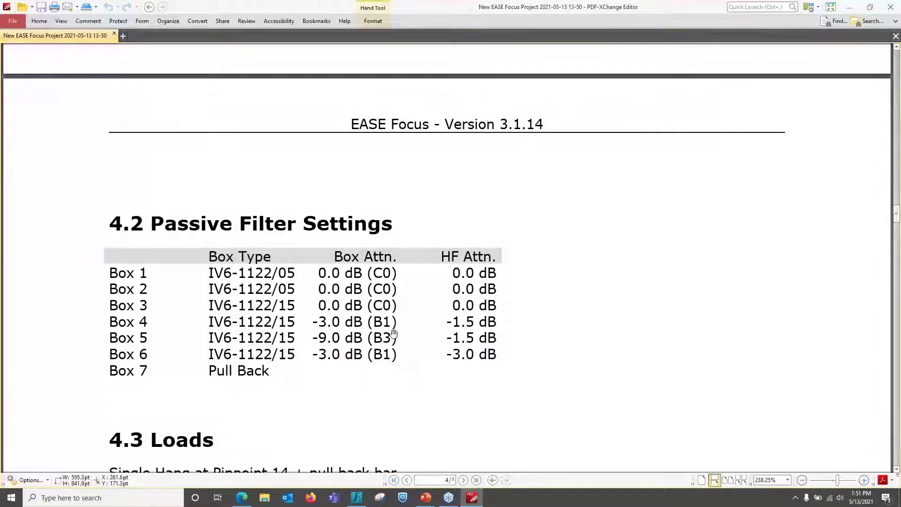
scroll(393, 333, down, 5)
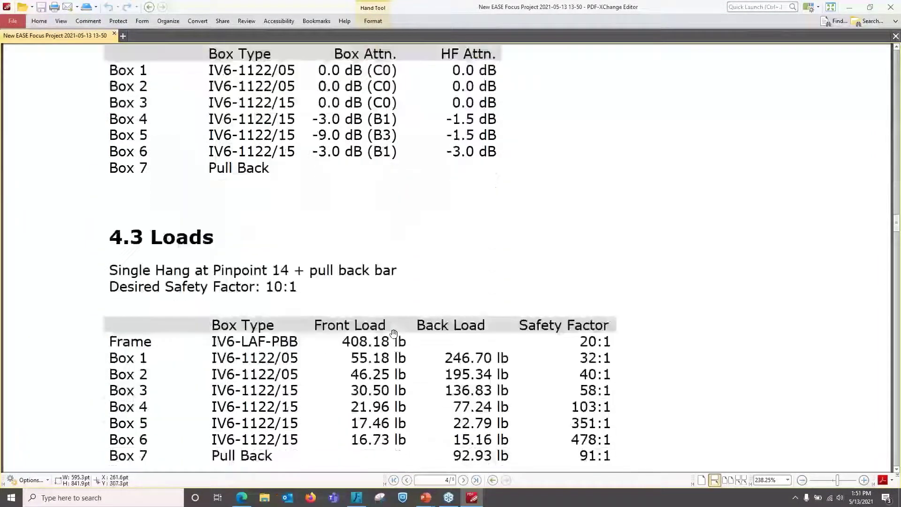
scroll(393, 333, down, 1)
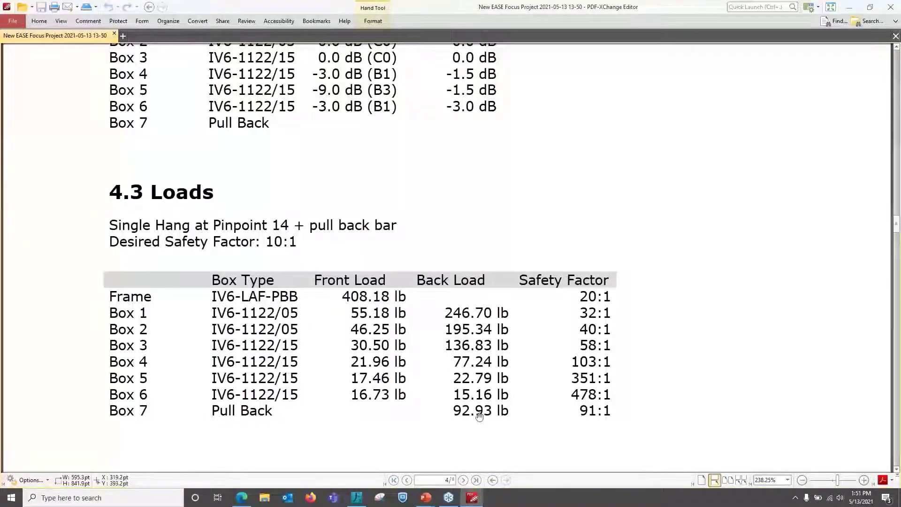
scroll(479, 416, down, 4)
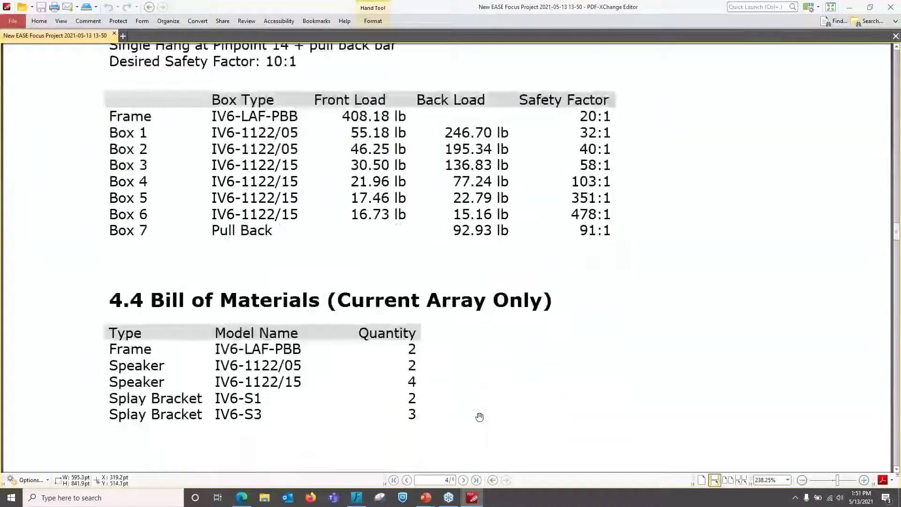
scroll(478, 416, down, 3)
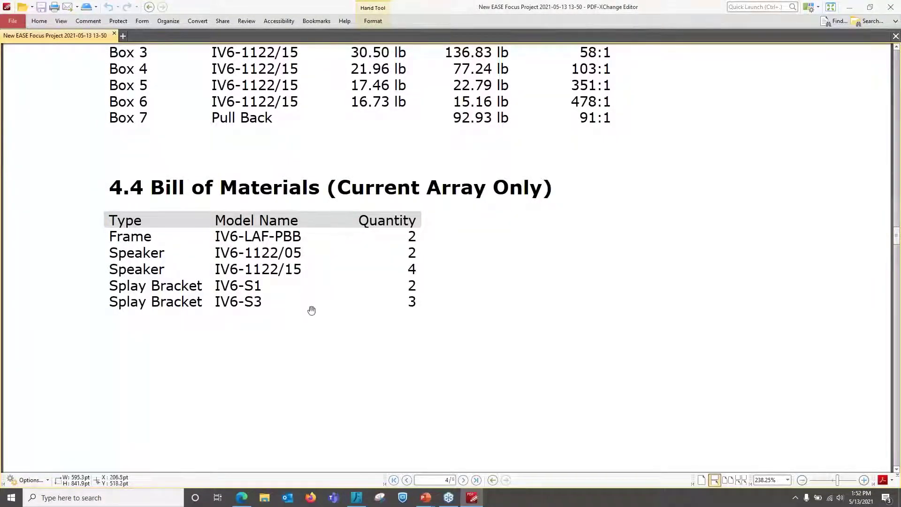
scroll(289, 328, down, 10)
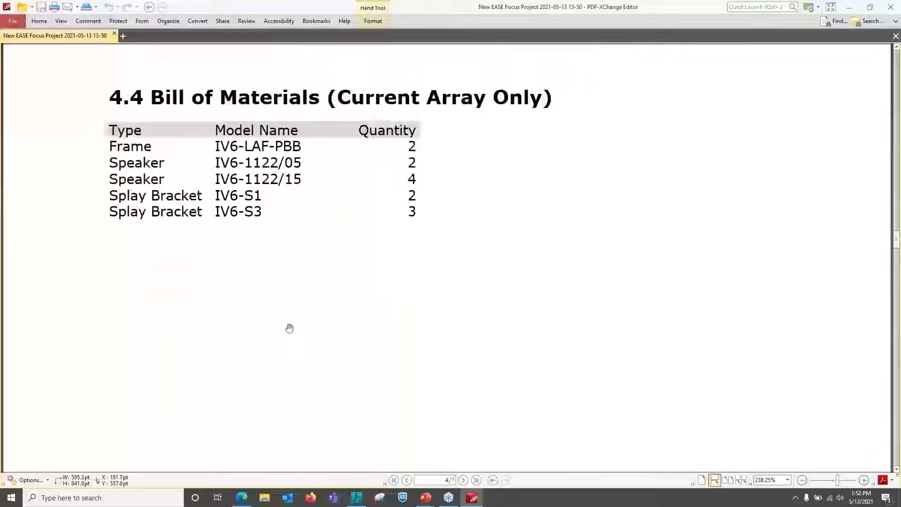
Review the second array's section in the report through to the bill of materials for all VenuePolar enabled arrays, and close the report
scroll(315, 363, down, 15)
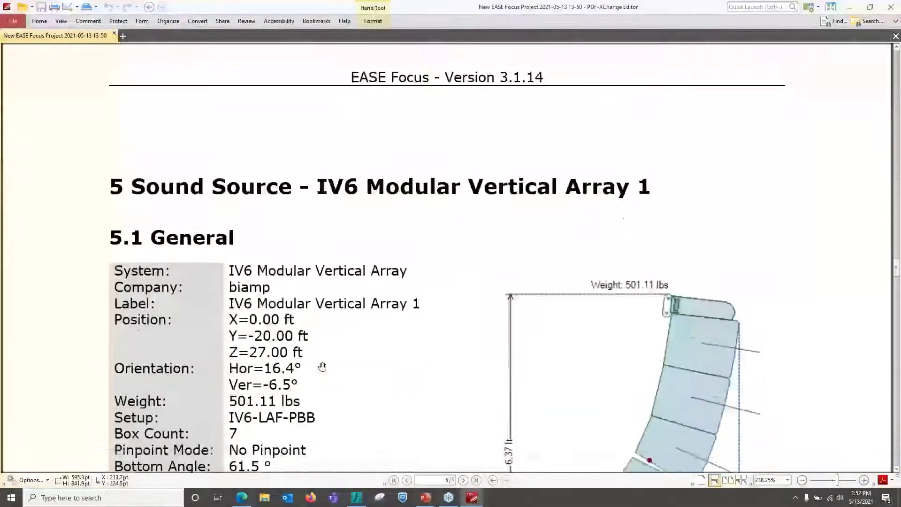
scroll(321, 372, down, 8)
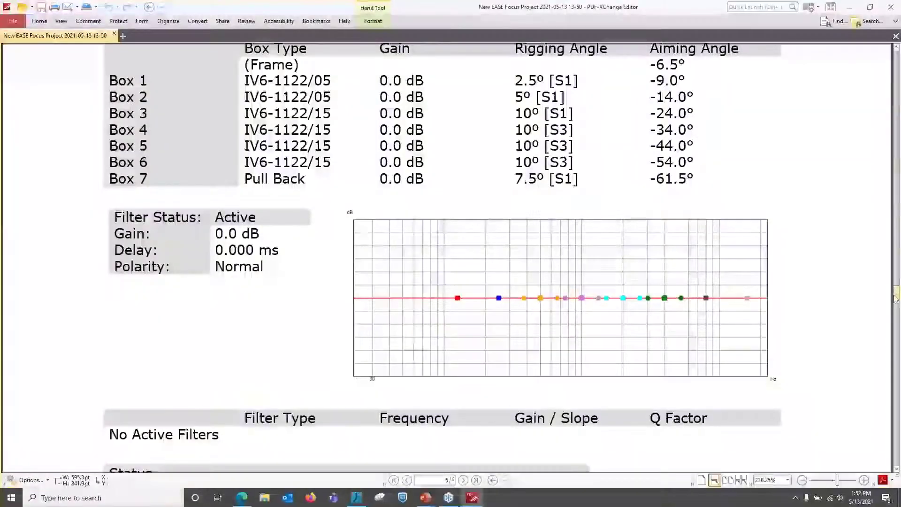
drag(894, 293, 884, 351)
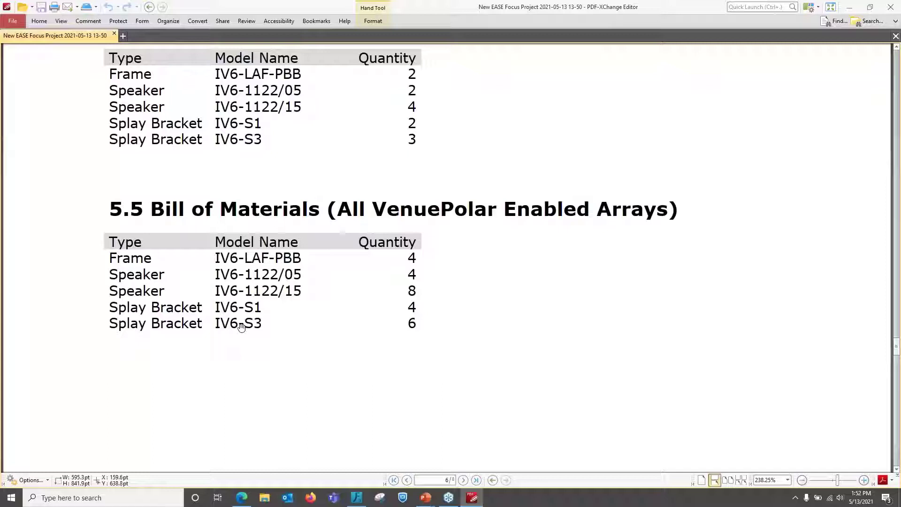
click(898, 12)
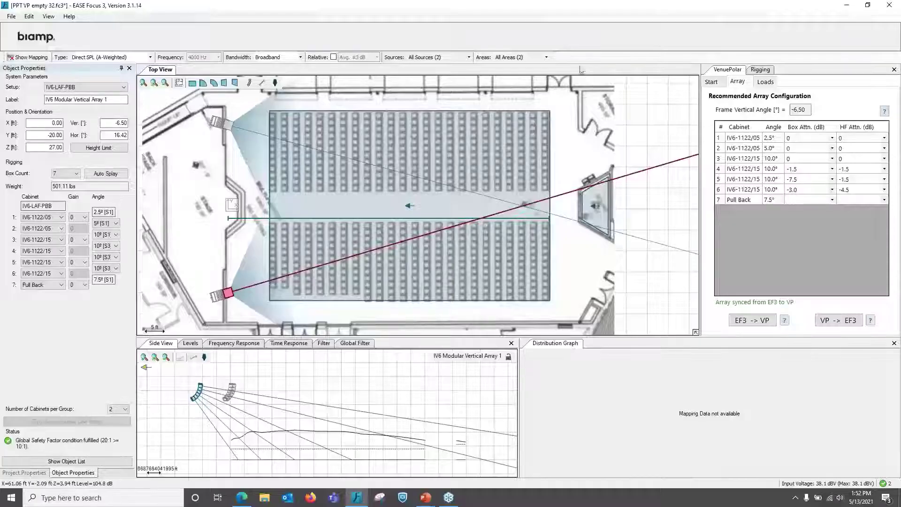
Review the VenuePolar target areas and array characteristics, the recommended array configuration and the rigging loads
click(11, 17)
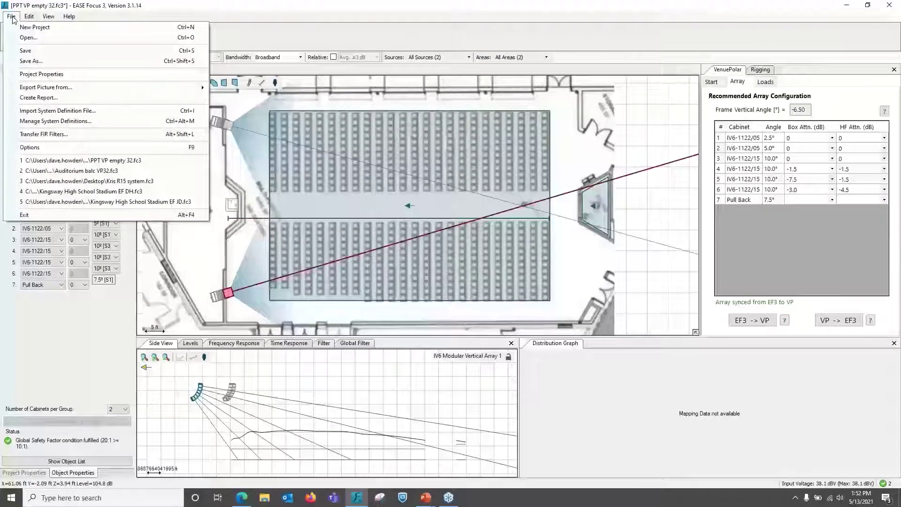
click(246, 28)
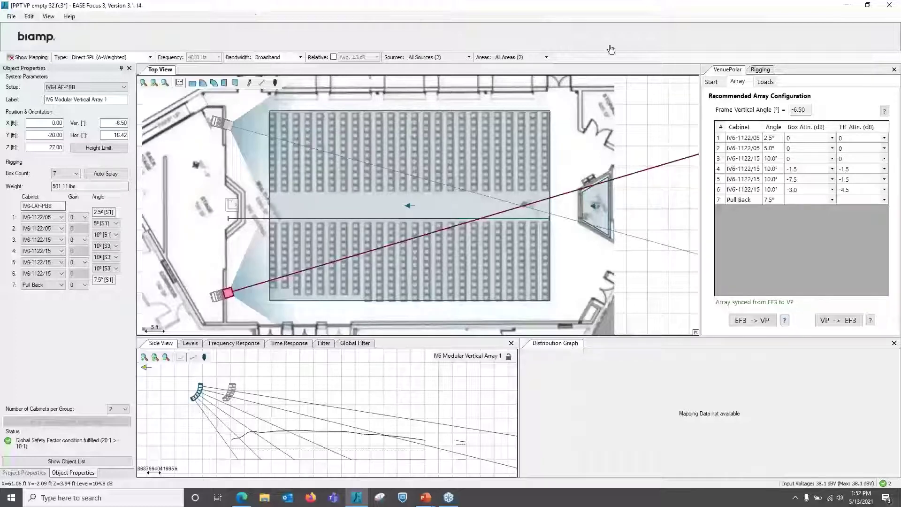
click(711, 82)
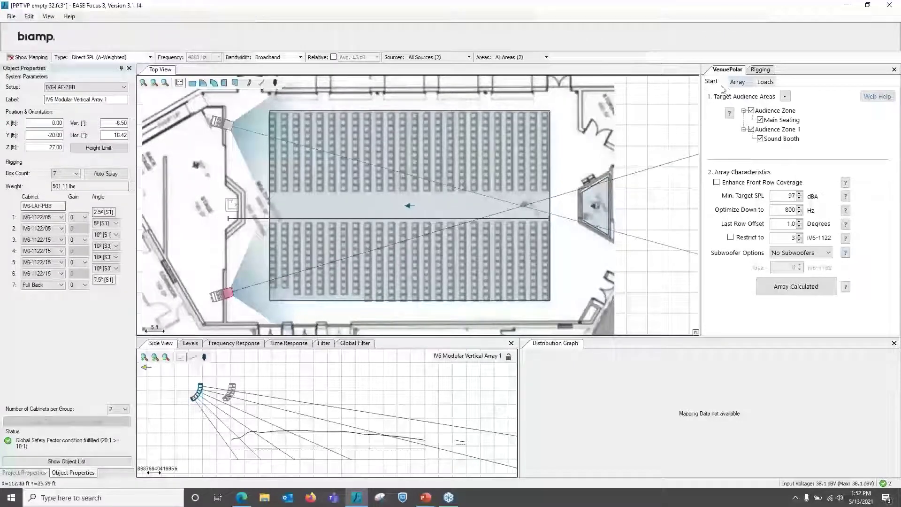
click(737, 82)
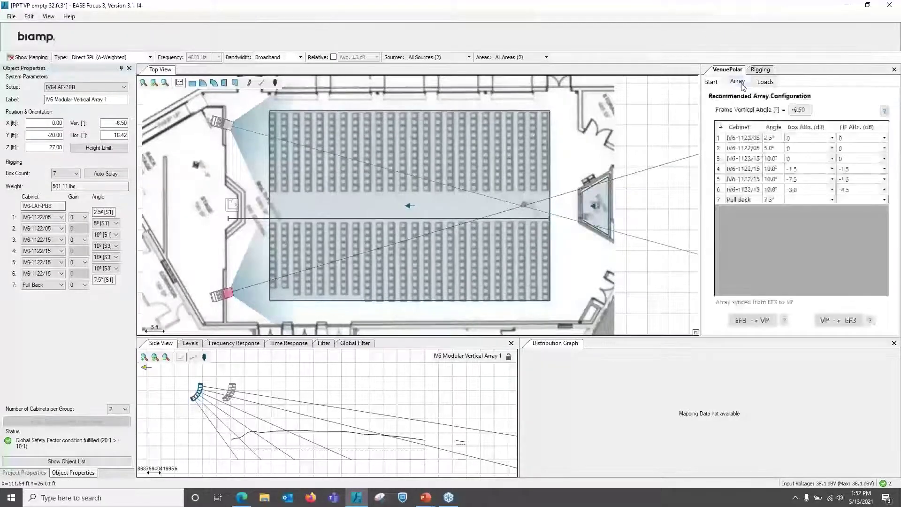
click(837, 323)
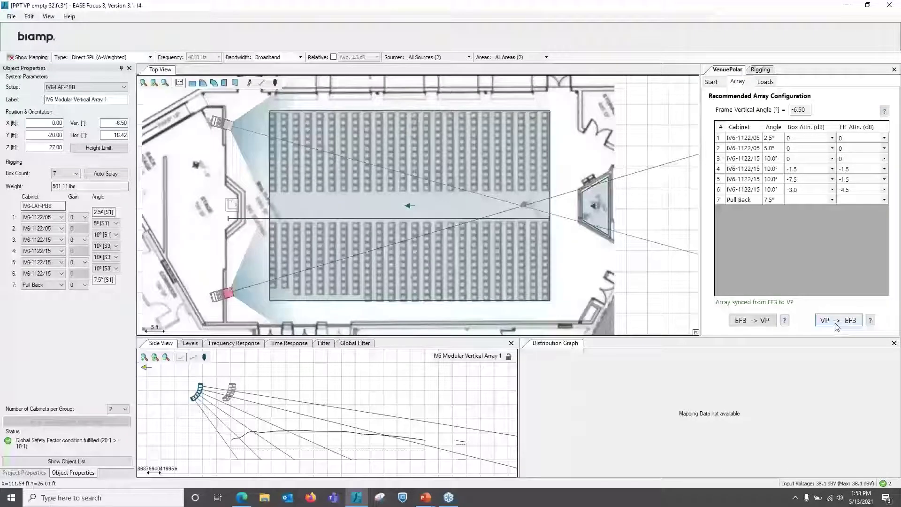
click(766, 82)
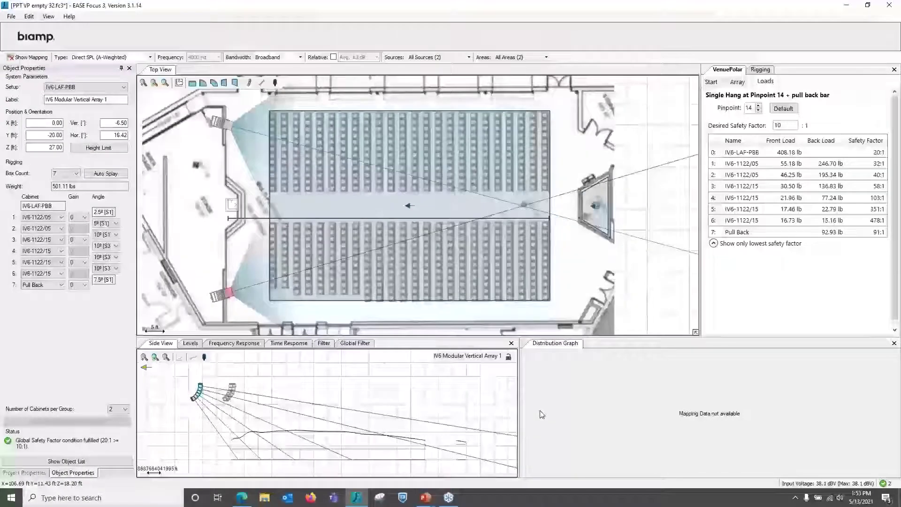
Switch to the PowerPoint slideshow and advance past the Notes and Tips title to the slide on the EASE Focus generated report
key(alt+Tab)
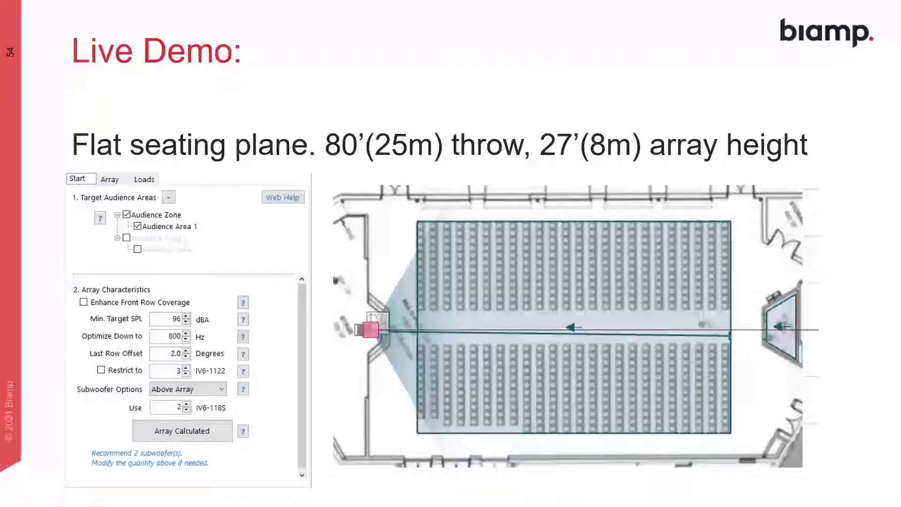
key(Right)
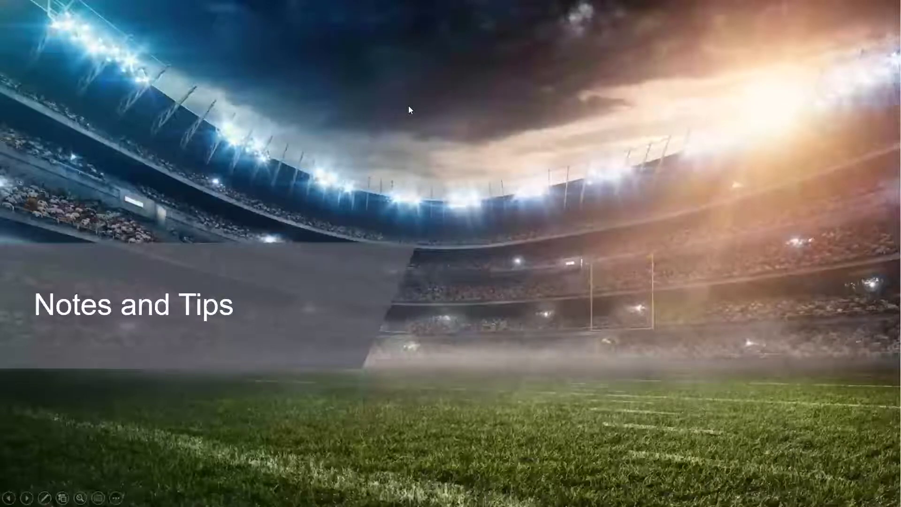
key(Right)
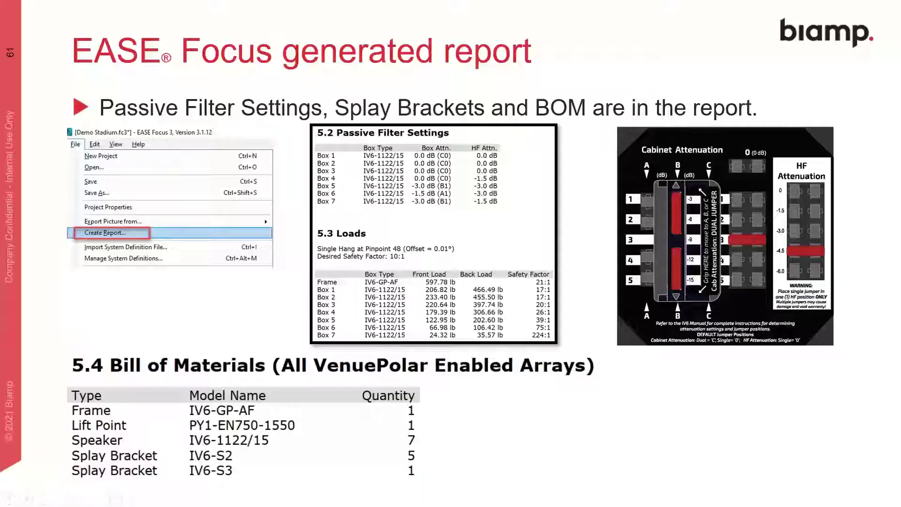